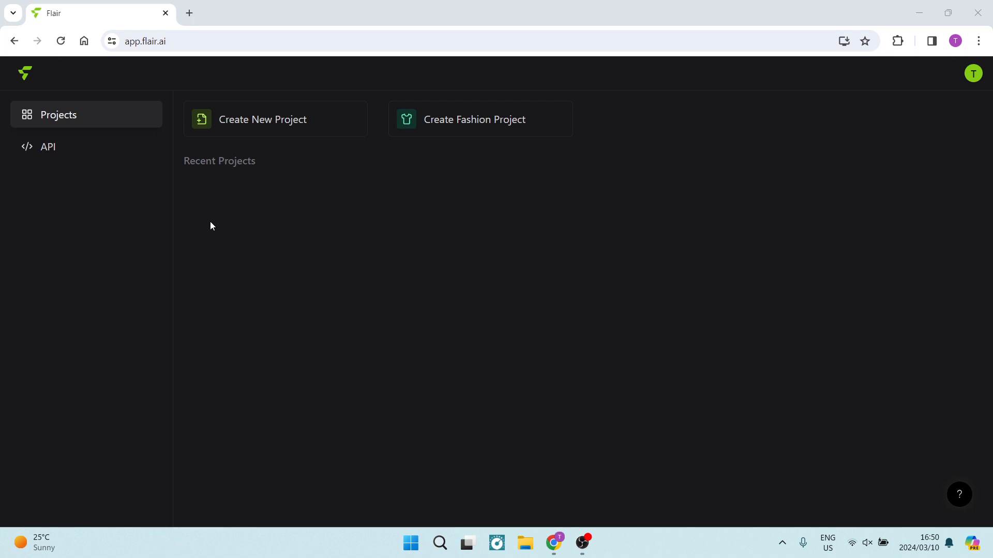
# Review the features and prices of the available subscription plans for the account, and close the plan overview
pyautogui.click(972, 77)
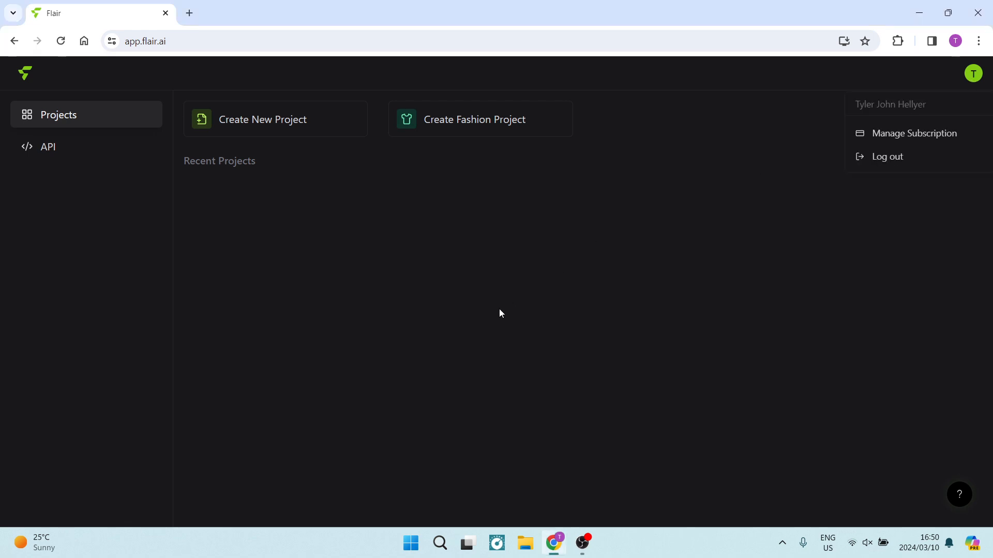
pyautogui.click(913, 136)
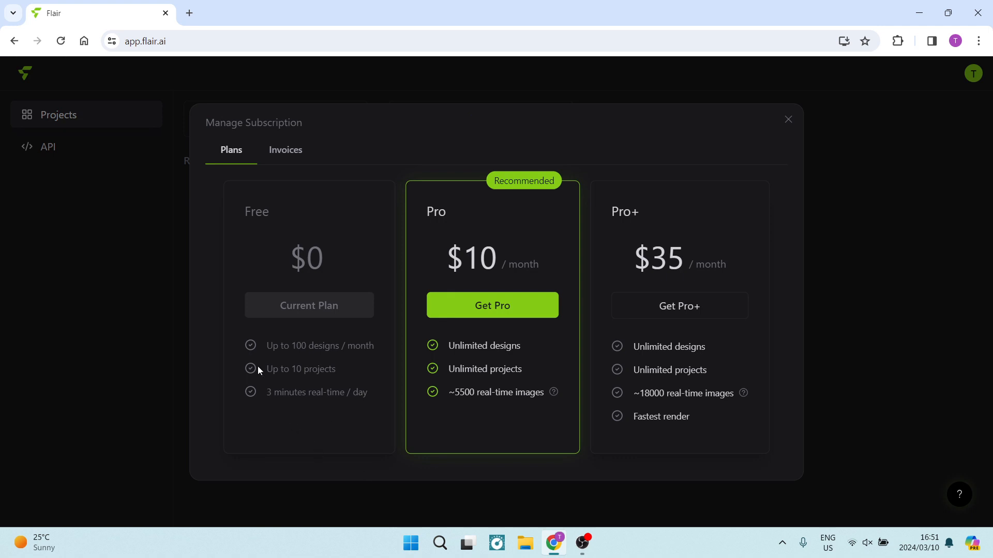
pyautogui.moveTo(265, 349); pyautogui.dragTo(358, 382)
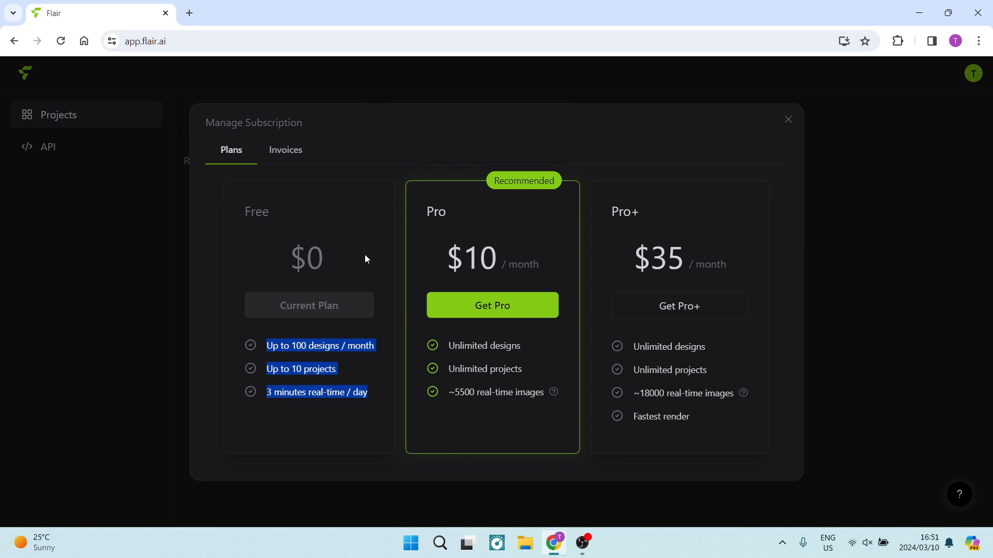
pyautogui.click(356, 245)
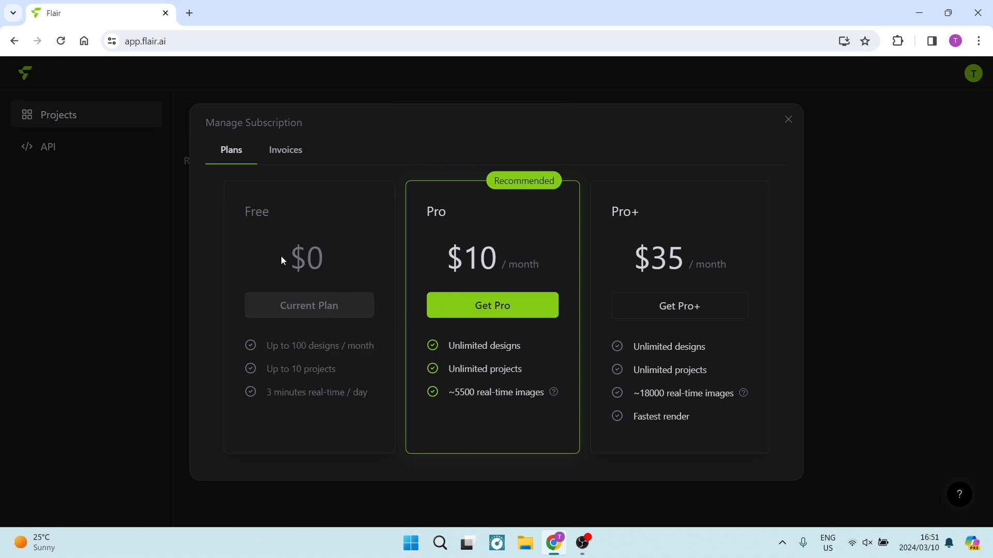
pyautogui.click(788, 120)
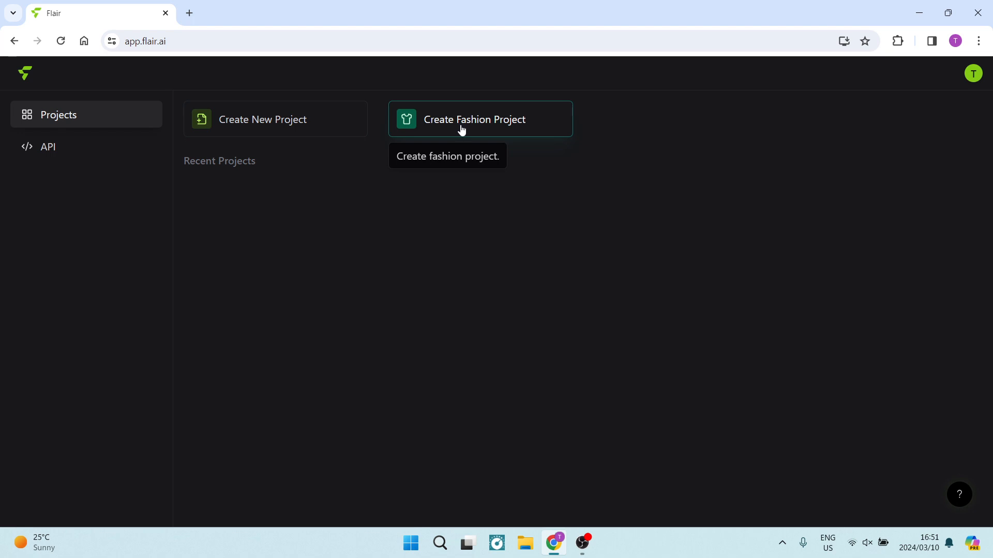
# Create a new project and browse the full set of Studio photoshoot templates
pyautogui.click(265, 128)
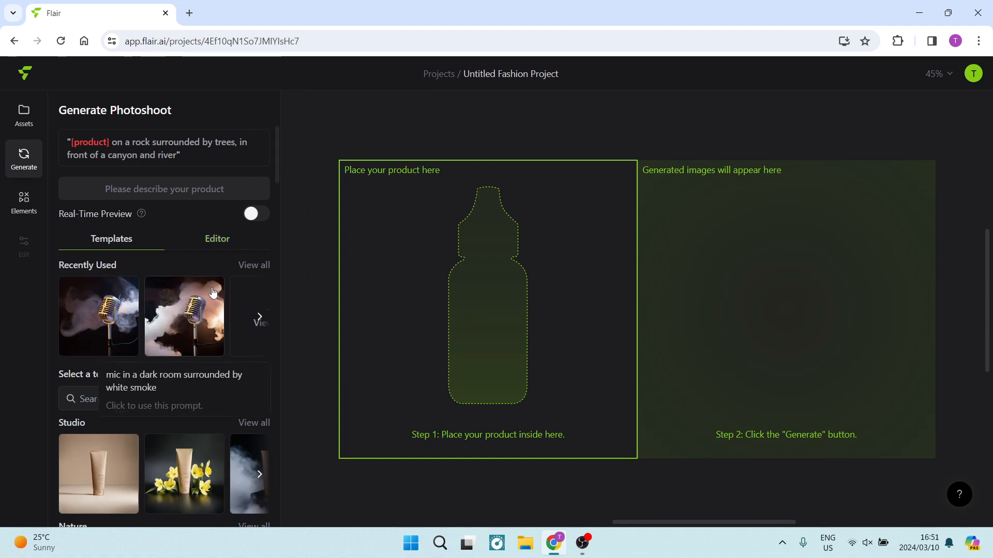
pyautogui.scroll(-4, 127, 365)
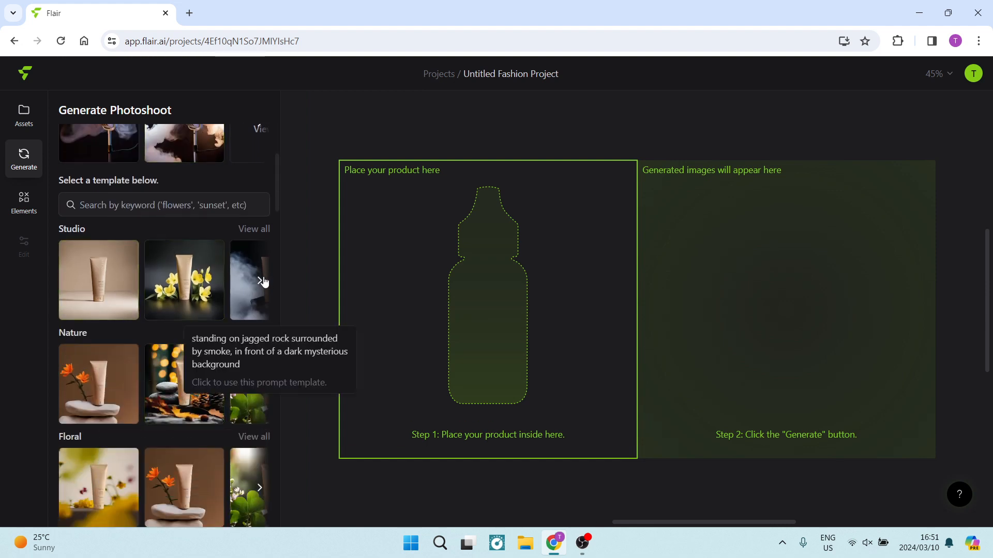
pyautogui.click(241, 230)
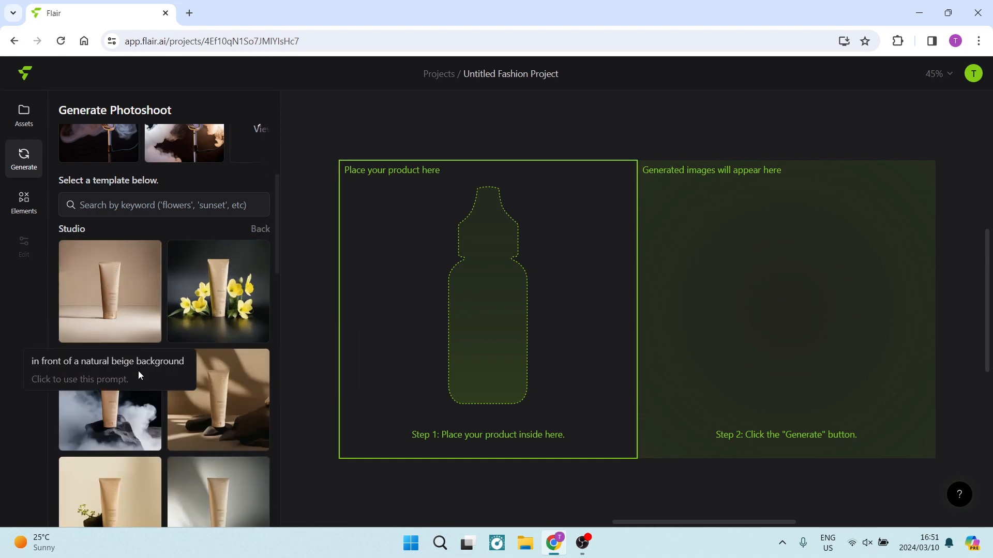
pyautogui.scroll(-15, 155, 352)
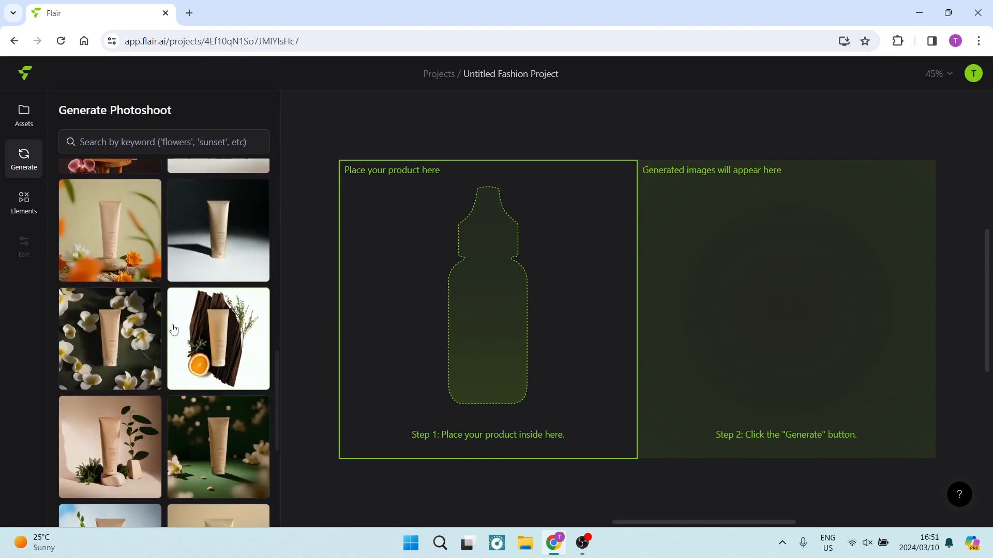
pyautogui.scroll(-6, 119, 368)
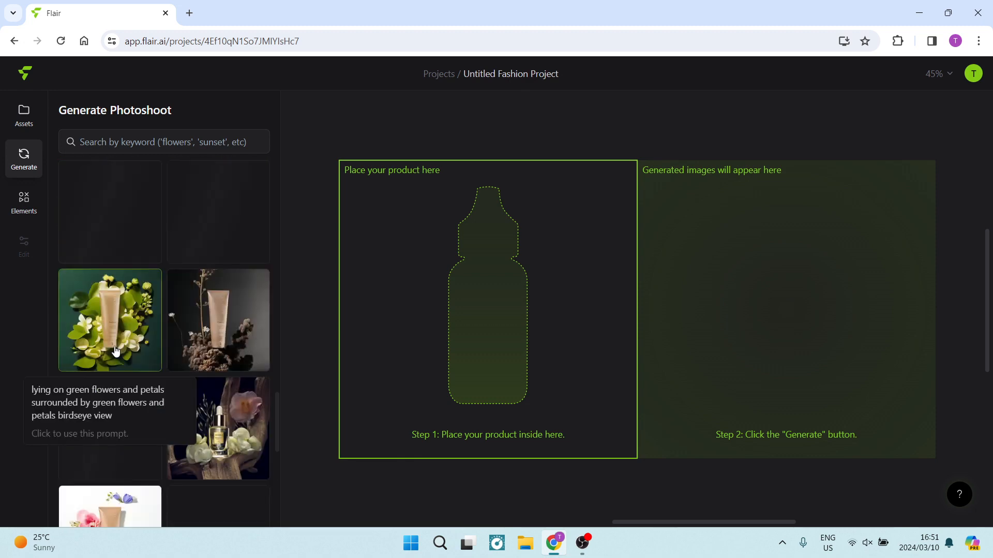
pyautogui.scroll(4, 125, 365)
pyautogui.scroll(15, 125, 364)
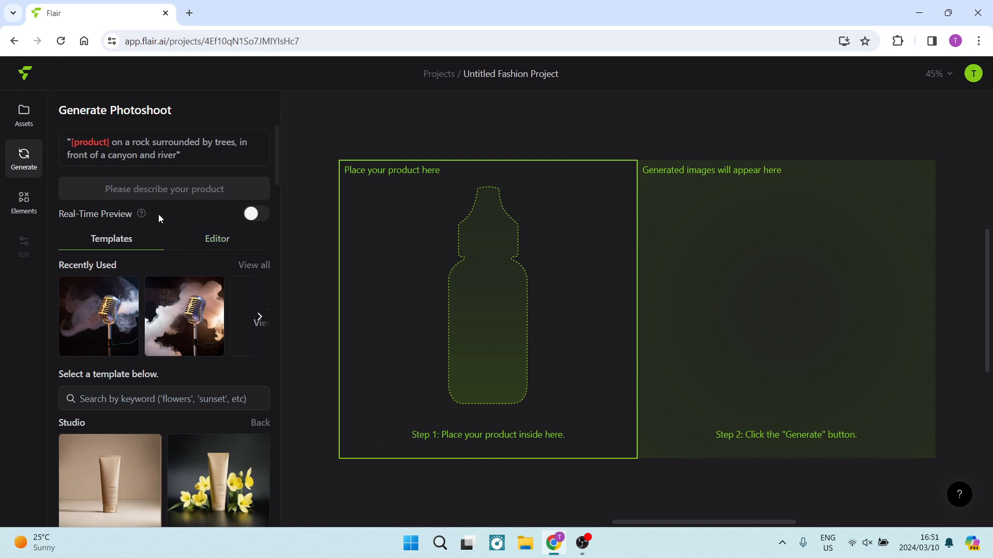
# Set the photoshoot prompt's product to "mic" and its placement to "in" "a dark room"
pyautogui.click(89, 146)
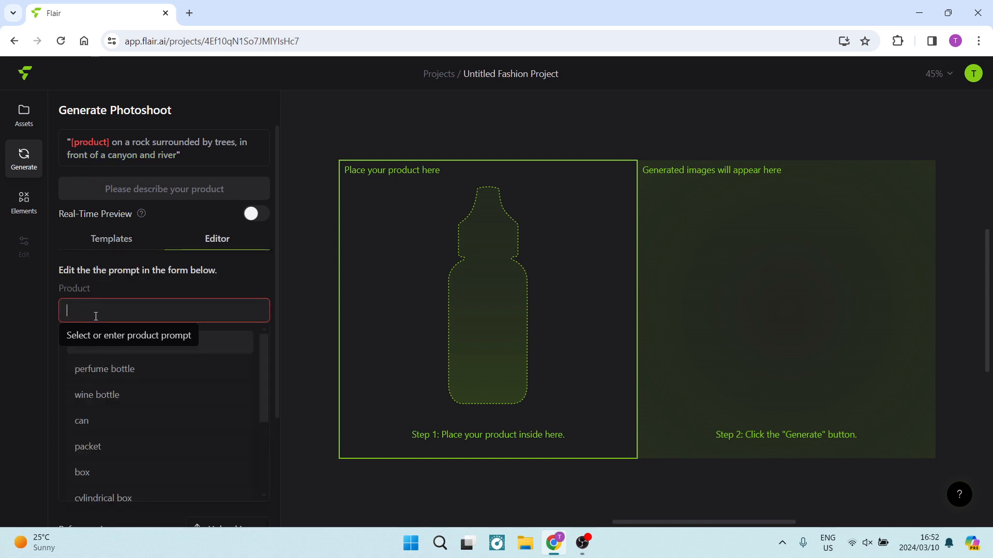
pyautogui.write('mic')
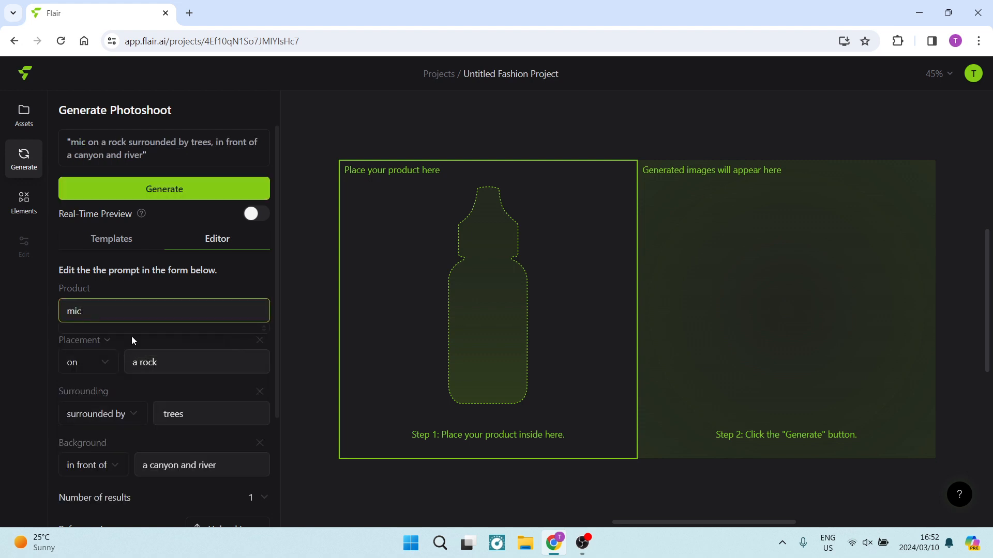
pyautogui.click(99, 146)
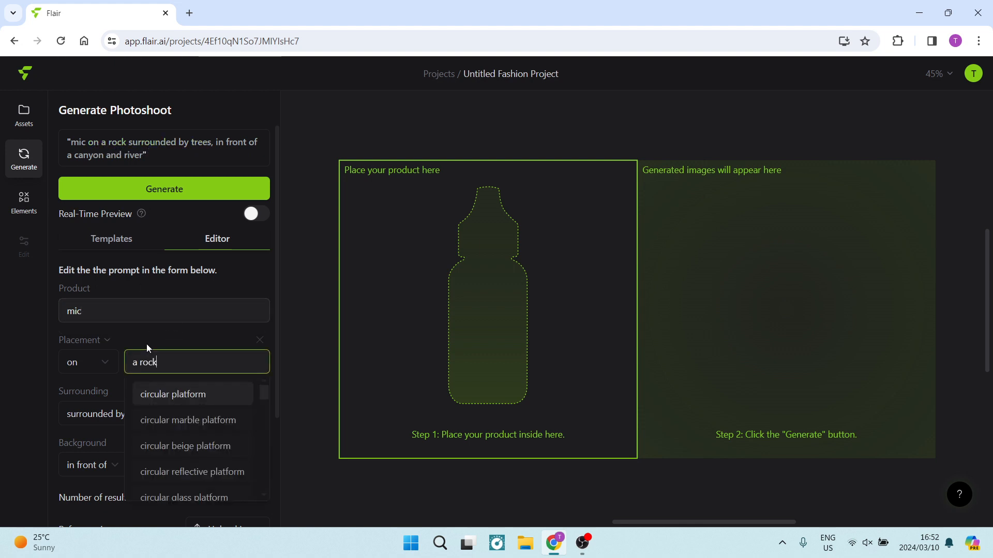
pyautogui.press('BackSpace')
pyautogui.press('BackSpace')
pyautogui.press('BackSpace')
pyautogui.press('BackSpace')
pyautogui.press('BackSpace')
pyautogui.press('BackSpace')
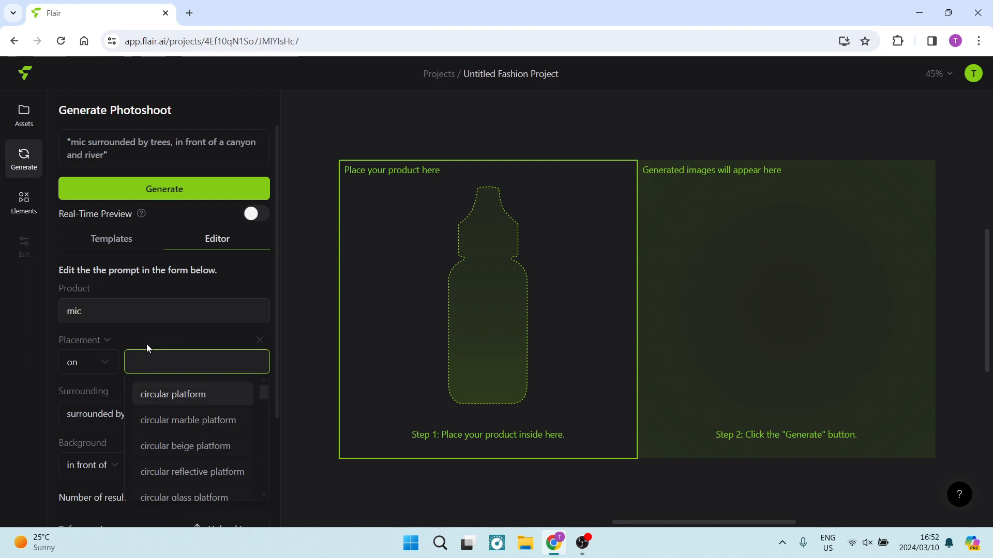
pyautogui.write('in a')
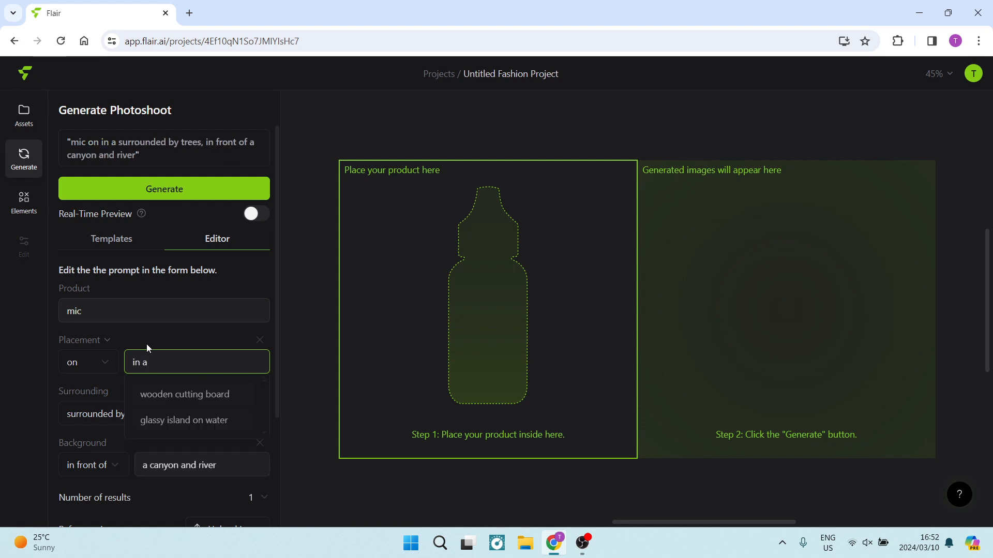
pyautogui.press('BackSpace')
pyautogui.press('BackSpace')
pyautogui.press('BackSpace')
pyautogui.press('BackSpace')
pyautogui.press('BackSpace')
pyautogui.write('a da')
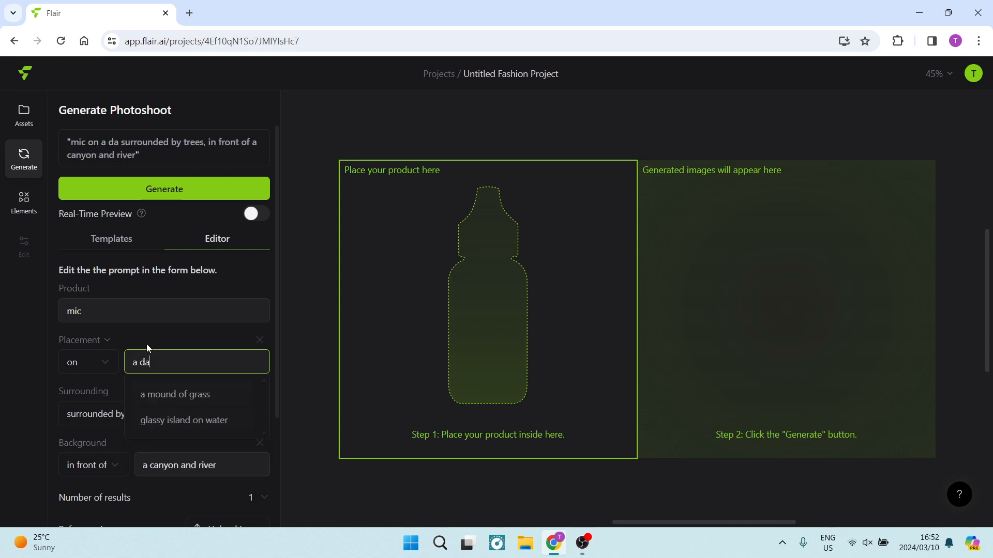
pyautogui.write('rk room')
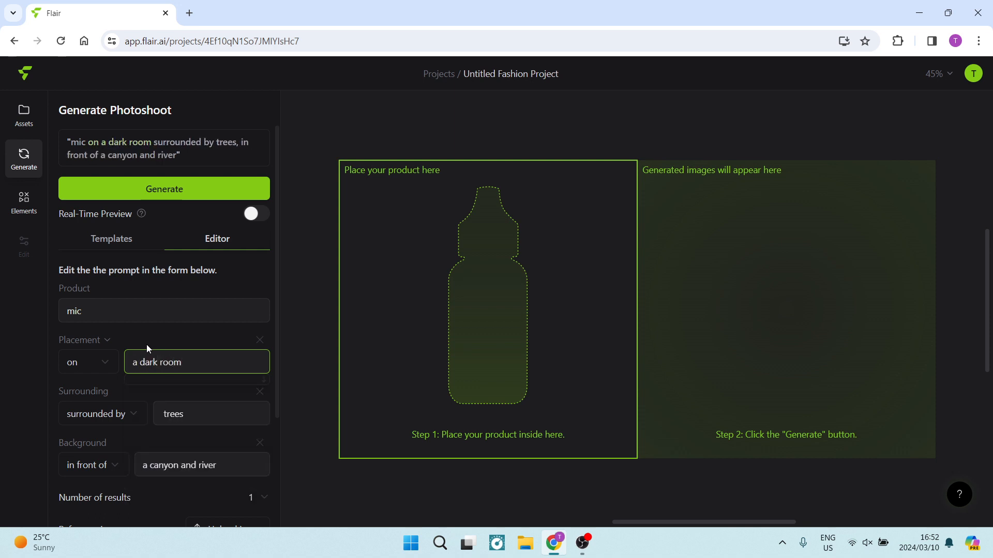
pyautogui.click(102, 361)
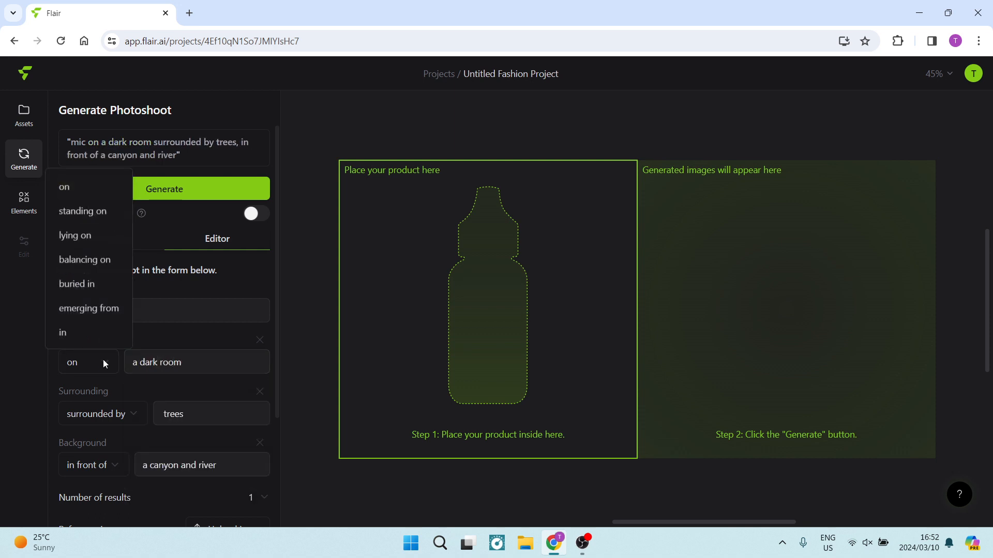
pyautogui.click(86, 334)
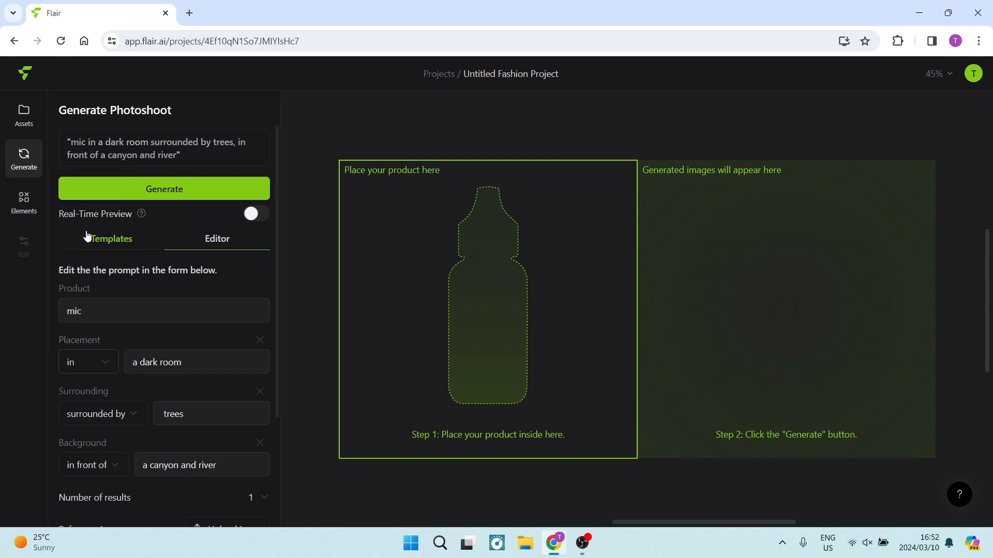
# Replace the surrounding in the photoshoot prompt with "white smoke", keeping "surrounded by"
pyautogui.click(173, 148)
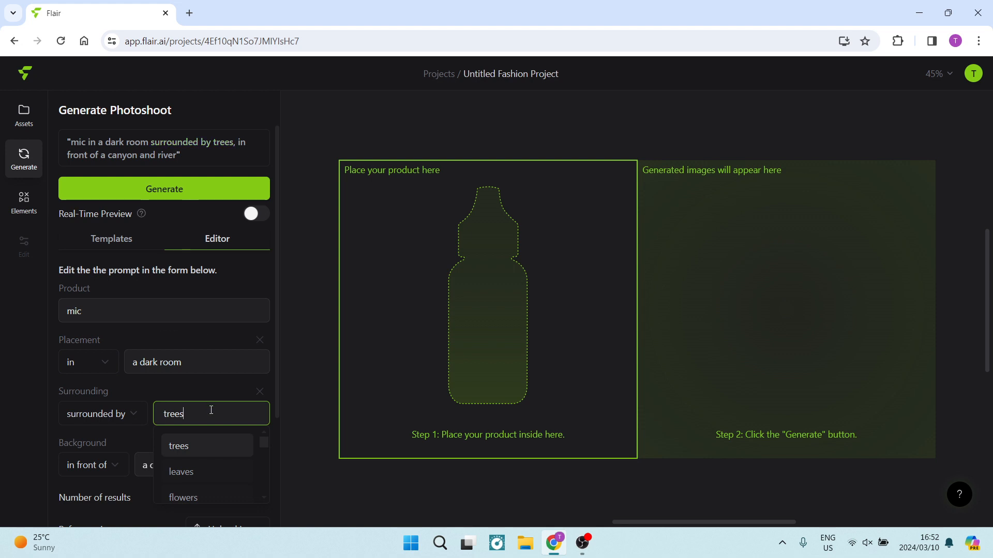
pyautogui.press('BackSpace')
pyautogui.press('BackSpace')
pyautogui.press('BackSpace')
pyautogui.press('BackSpace')
pyautogui.press('BackSpace')
pyautogui.write('sm')
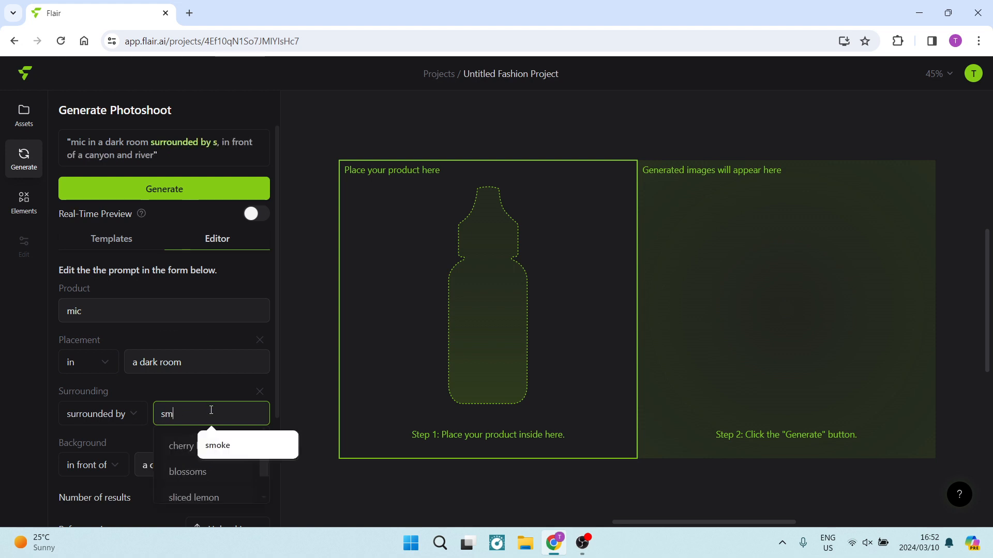
pyautogui.write('oke')
pyautogui.press('BackSpace')
pyautogui.press('BackSpace')
pyautogui.press('BackSpace')
pyautogui.press('BackSpace')
pyautogui.press('BackSpace')
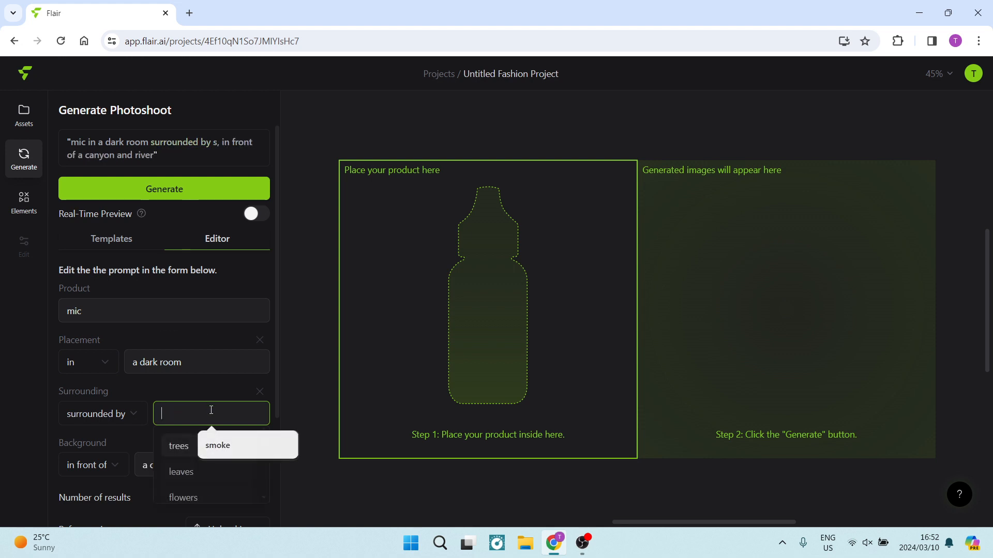
pyautogui.write('whi')
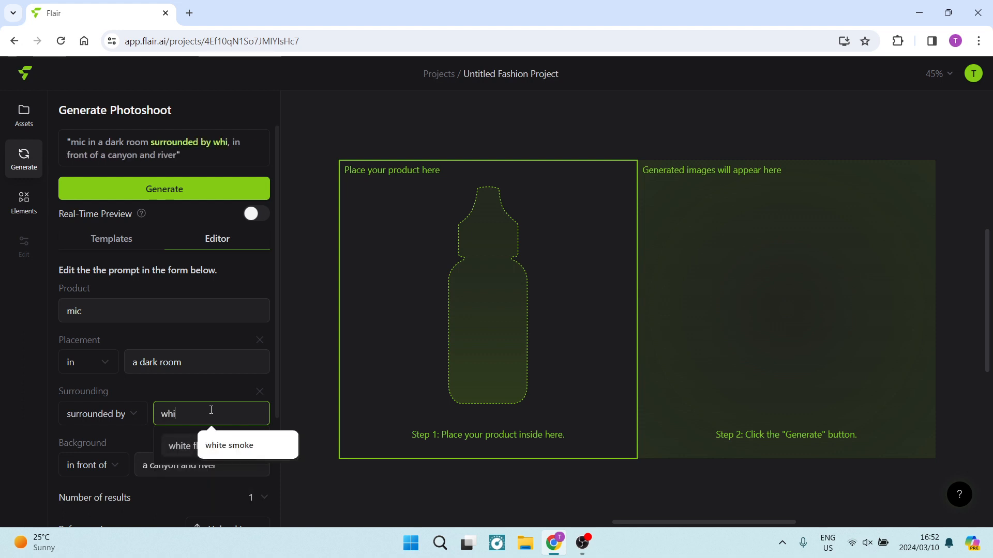
pyautogui.write('te smok')
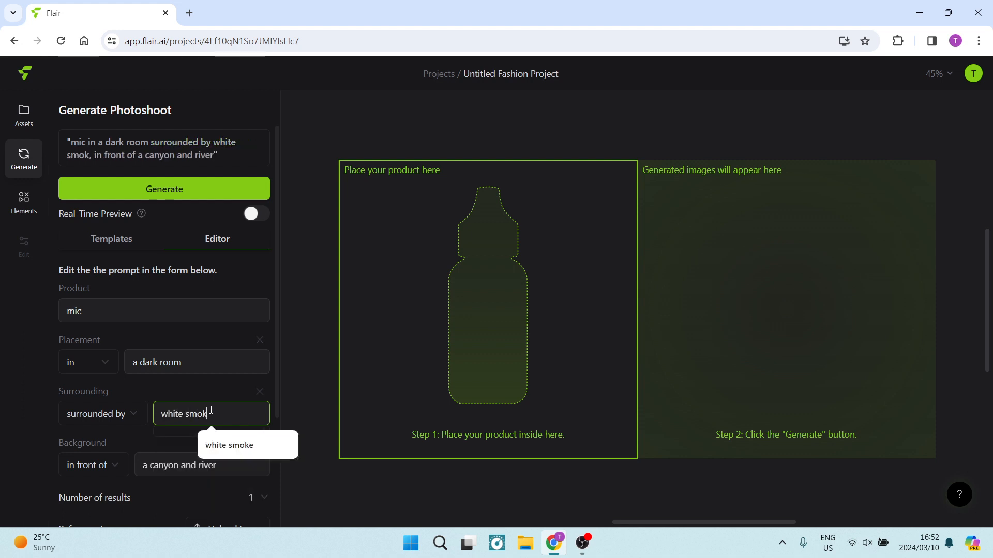
pyautogui.write('e')
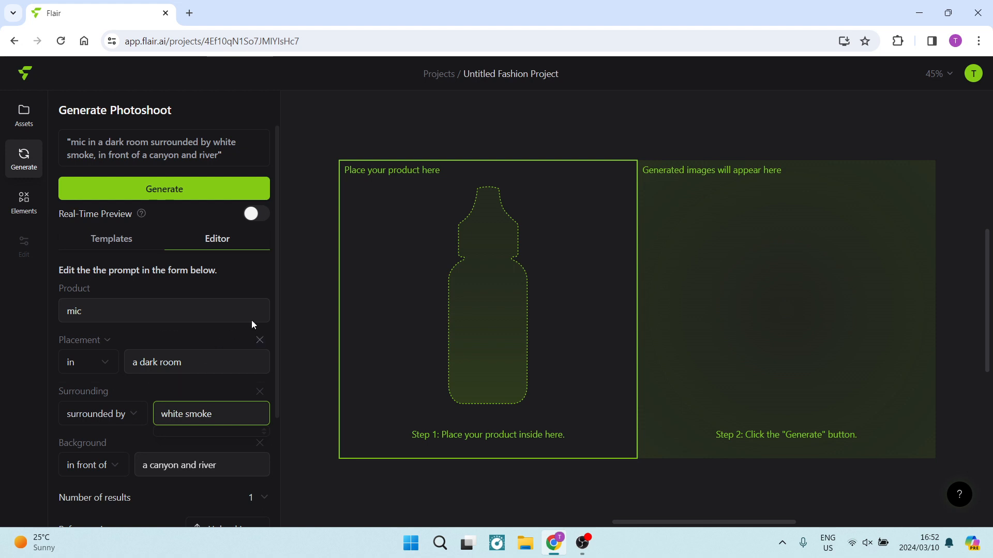
# Set the prompt's background to "in front of" "a studio" and the number of results to 4
pyautogui.scroll(-3, 210, 333)
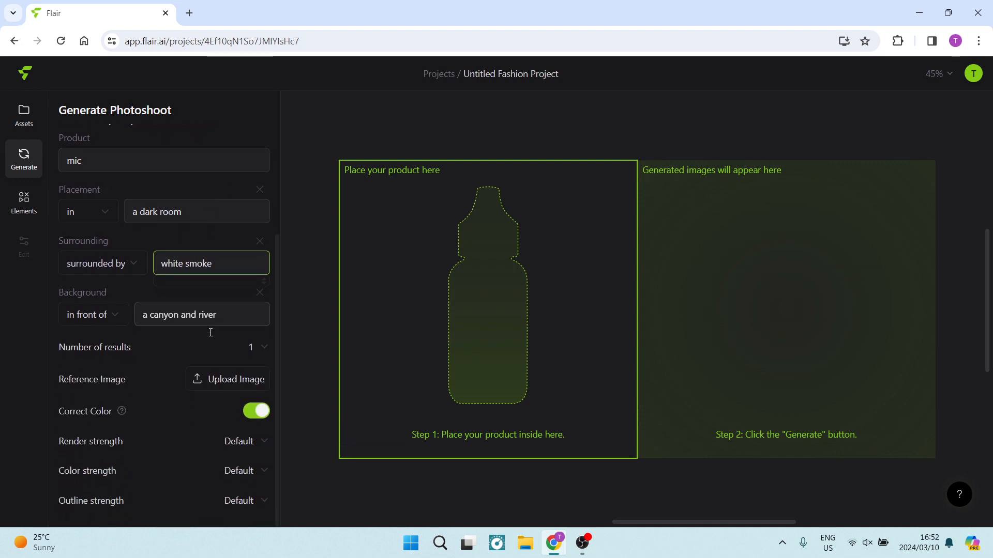
pyautogui.click(114, 318)
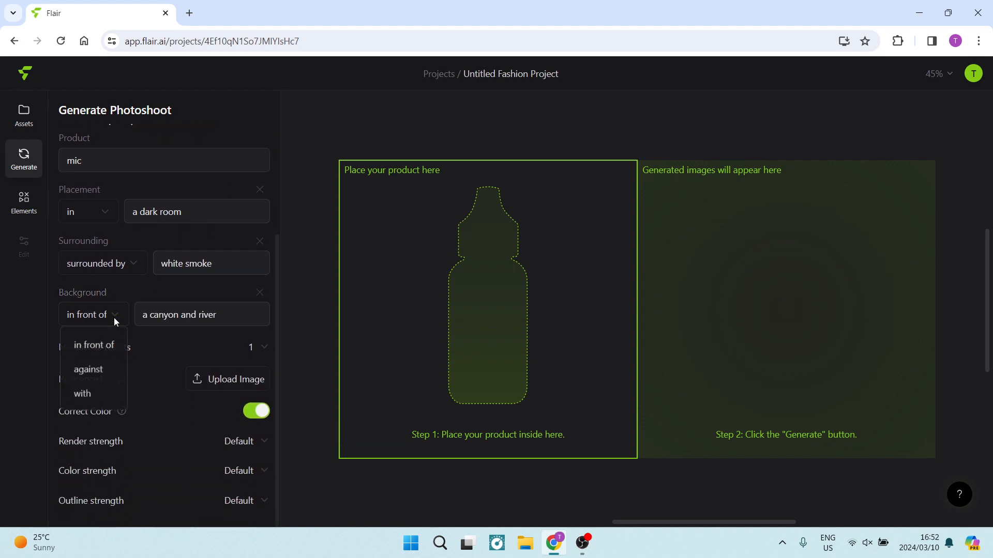
pyautogui.click(89, 347)
pyautogui.tripleClick(239, 317)
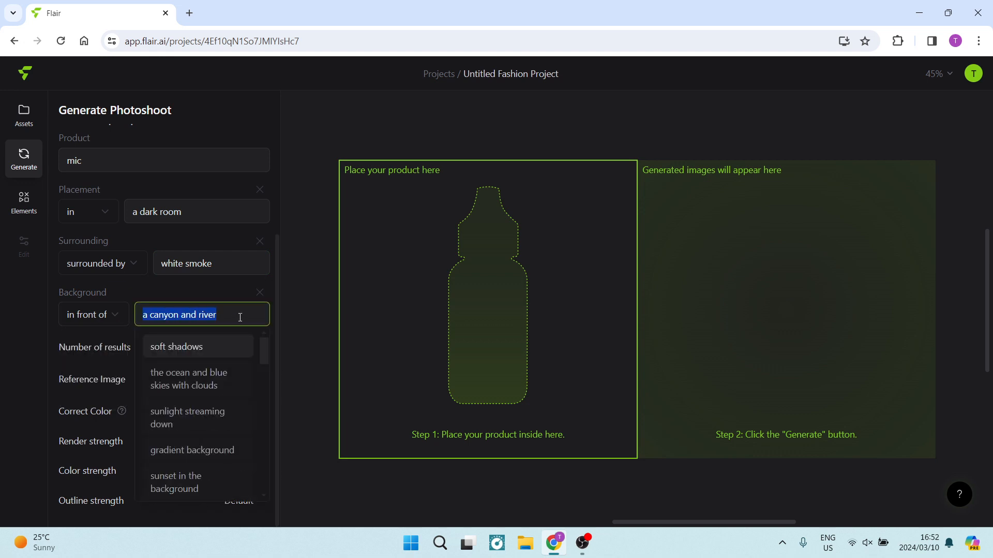
pyautogui.press('BackSpace')
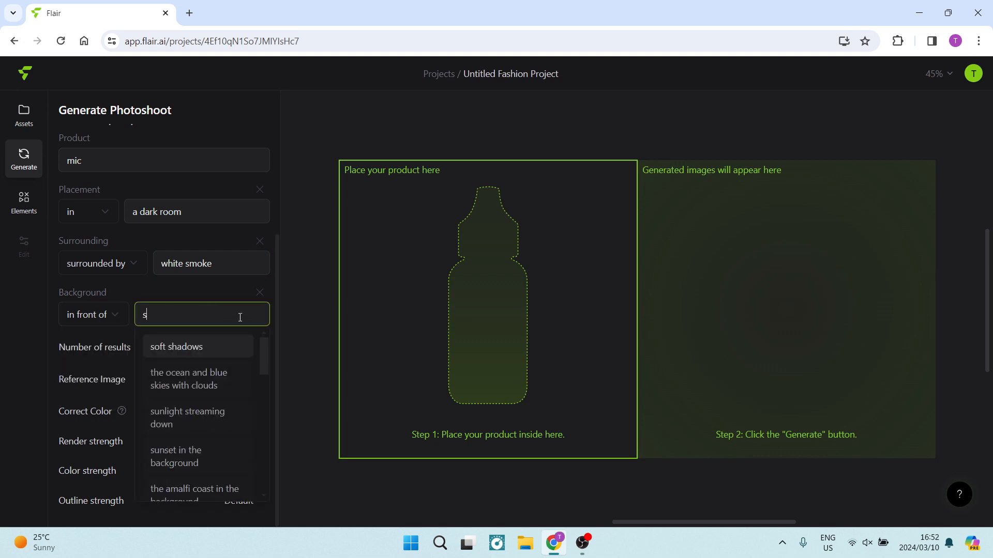
pyautogui.write('a studio')
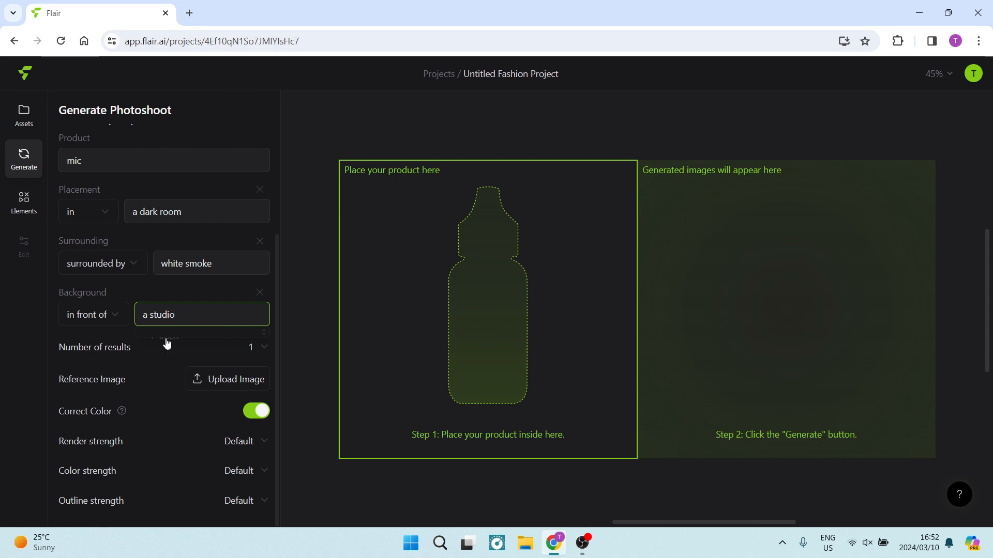
pyautogui.click(263, 348)
pyautogui.click(256, 446)
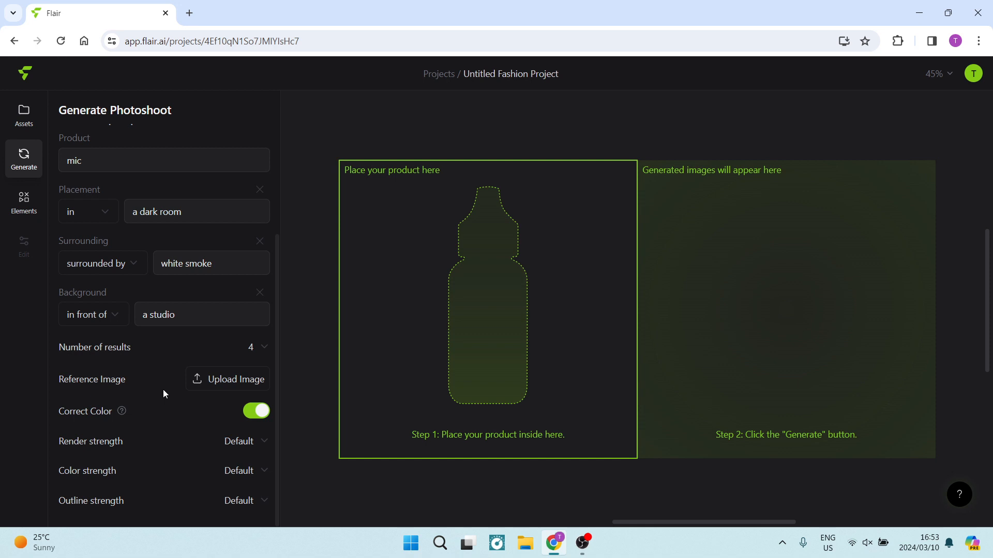
# Return to the photoshoot templates and look through the recently used ones
pyautogui.scroll(3, 152, 369)
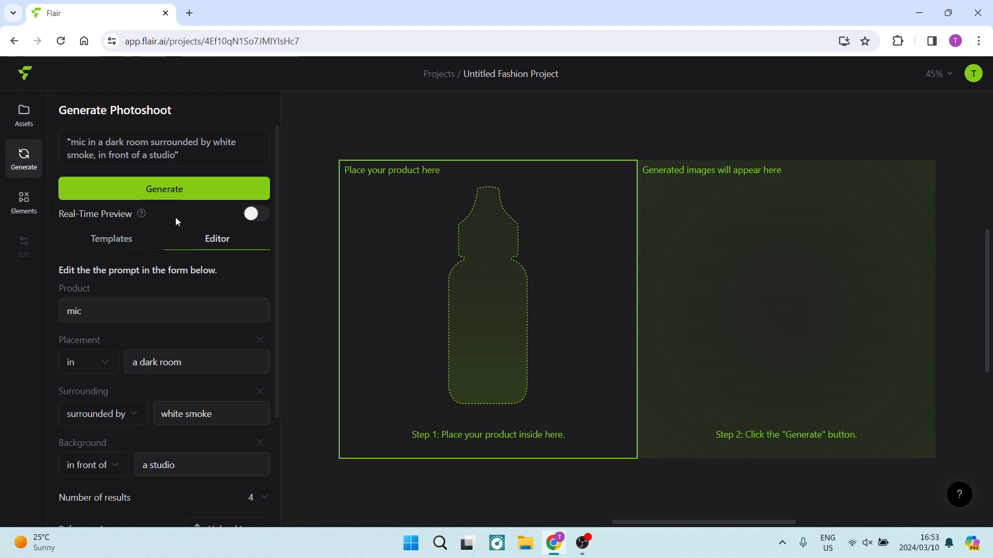
pyautogui.click(125, 241)
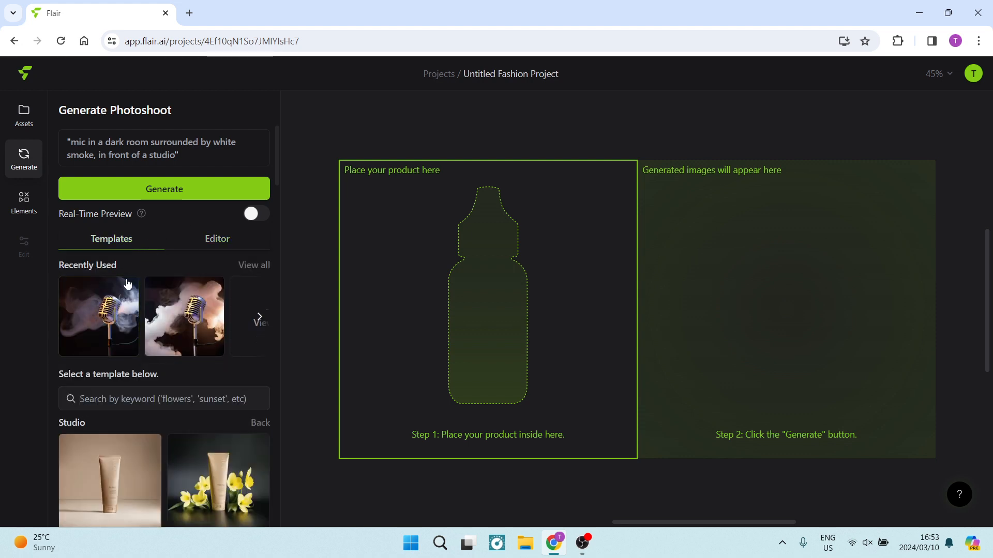
pyautogui.click(259, 318)
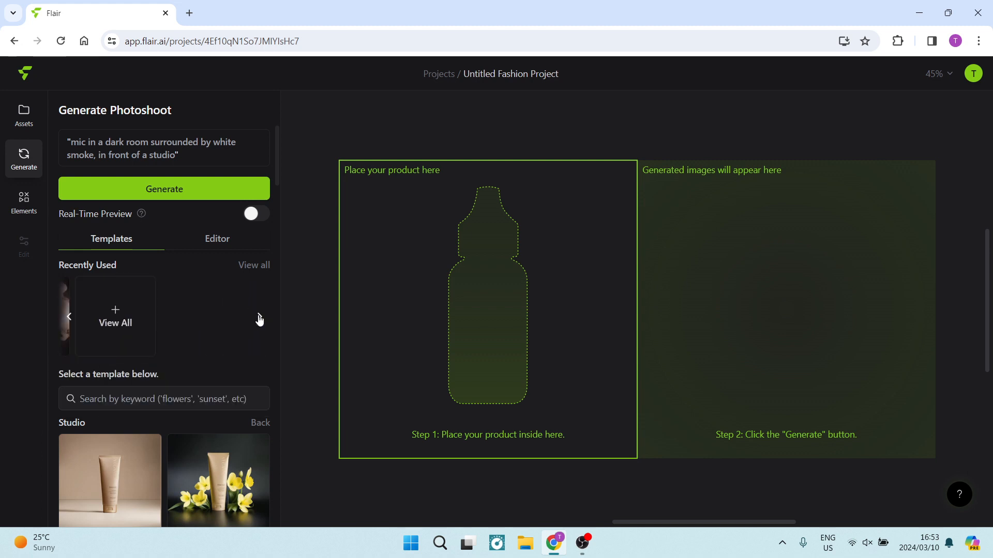
# Switch to File Explorer and check the mic-6127818 image in the Downloads folder
pyautogui.click(68, 318)
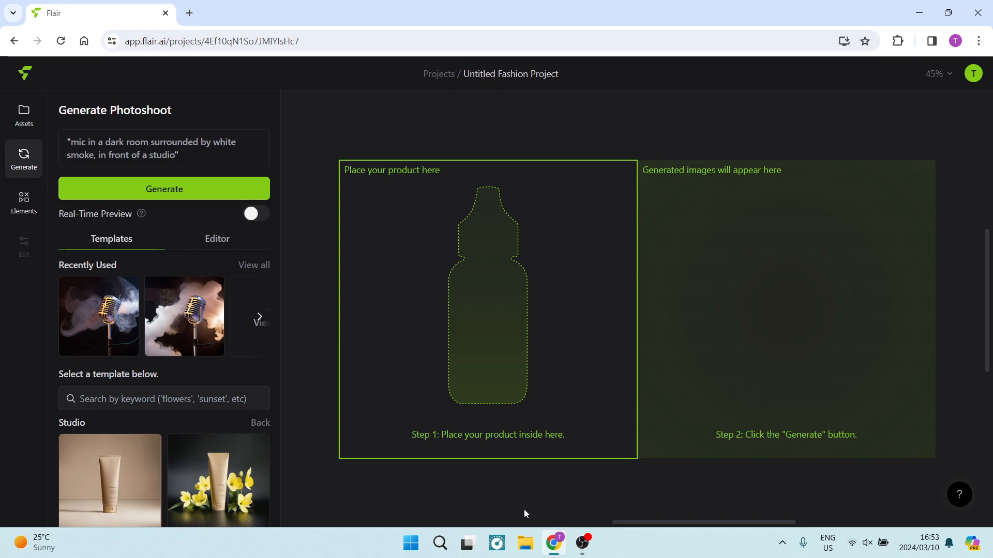
pyautogui.click(526, 543)
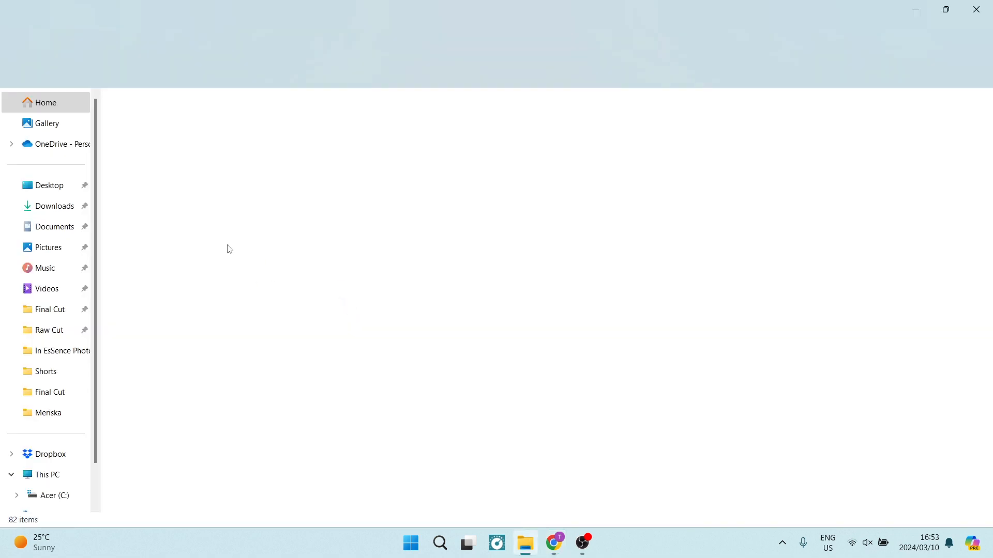
pyautogui.click(55, 208)
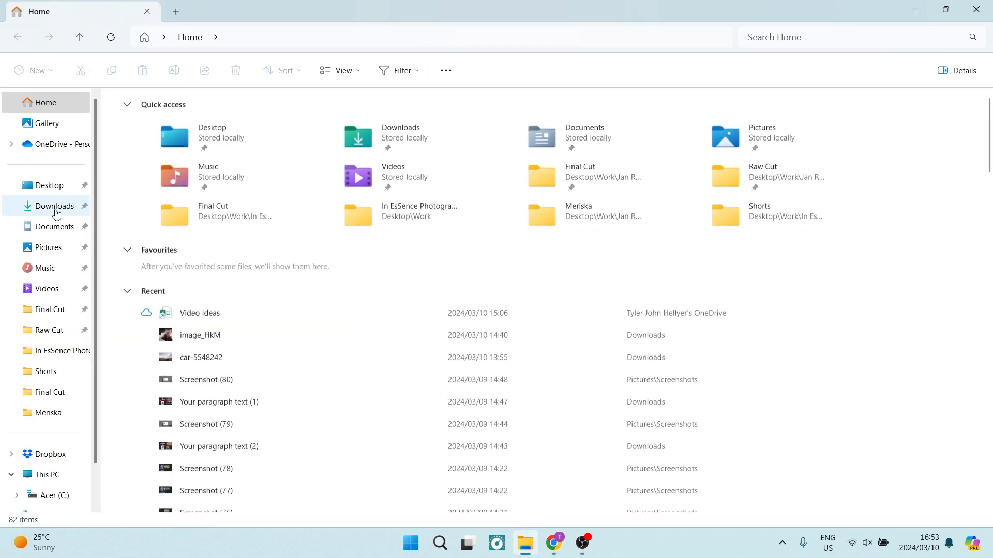
pyautogui.click(219, 150)
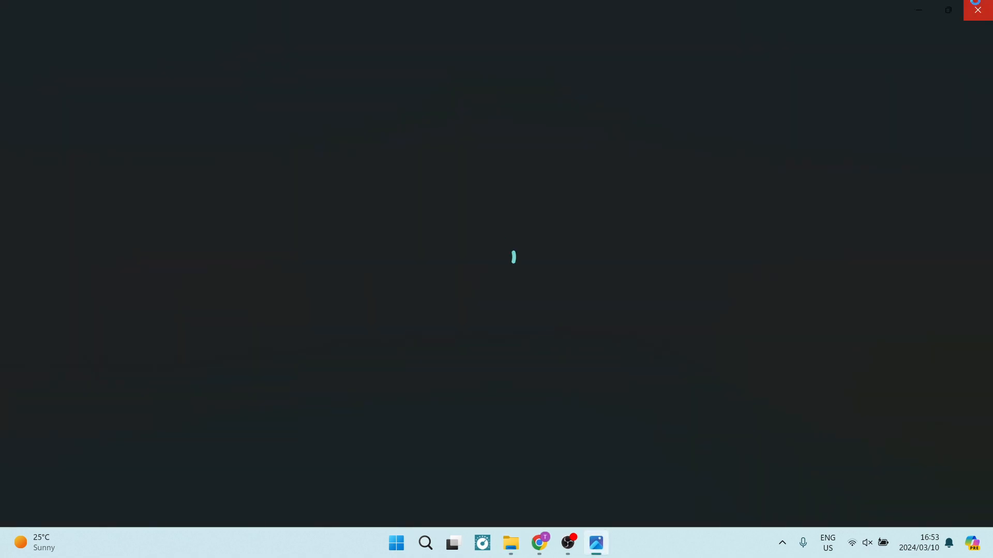
pyautogui.click(977, 9)
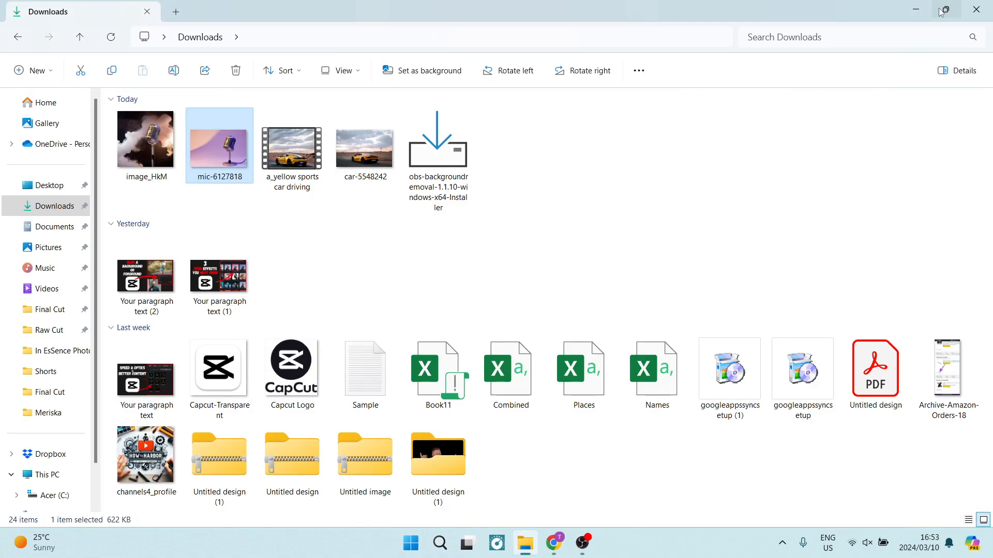
# Arrange File Explorer beside the Flair window and add the mic-6127818 image to the product frame, then restore the browser to full size
pyautogui.click(925, 45)
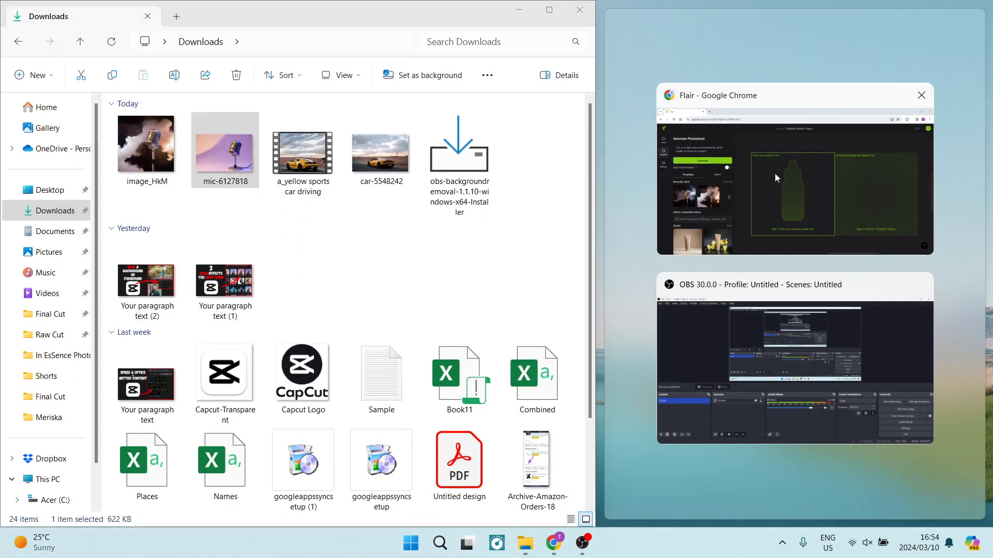
pyautogui.click(771, 176)
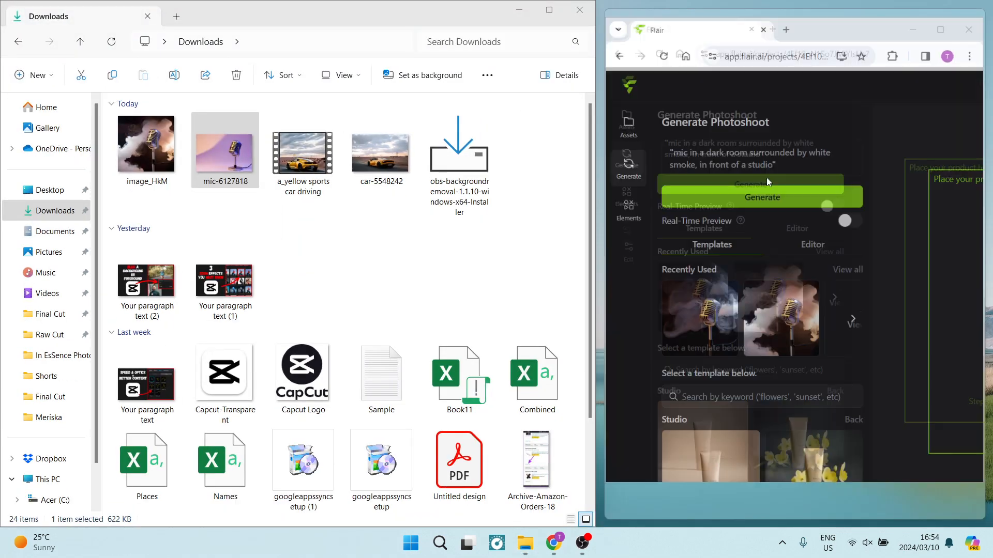
pyautogui.moveTo(217, 162); pyautogui.dragTo(667, 296)
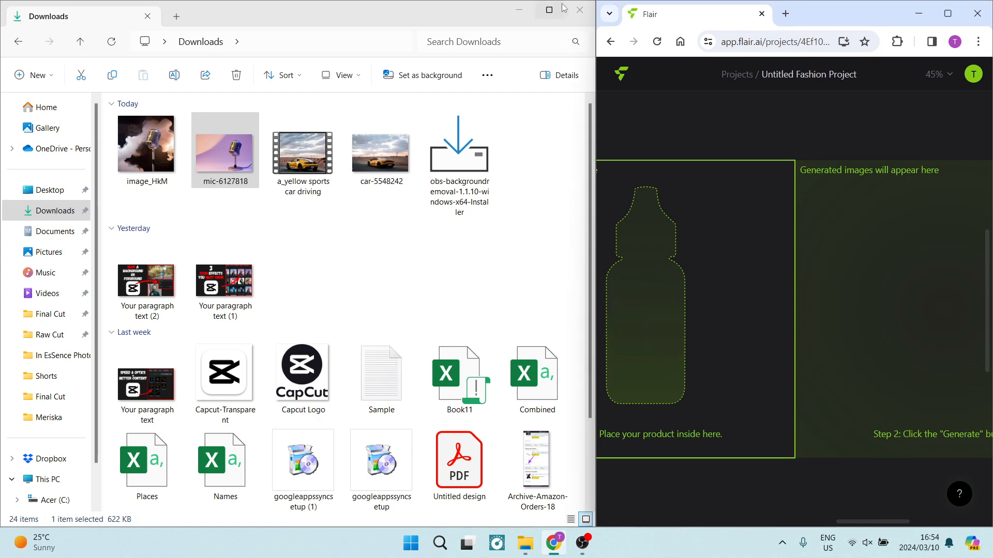
pyautogui.click(579, 10)
pyautogui.click(947, 13)
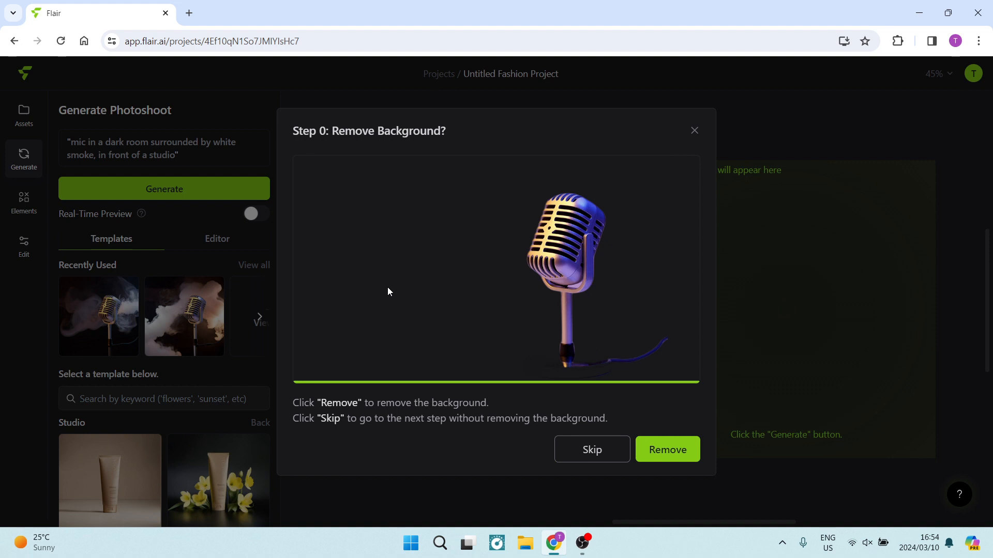
# Remove the background of the added microphone image and describe the product as "mic"
pyautogui.click(651, 452)
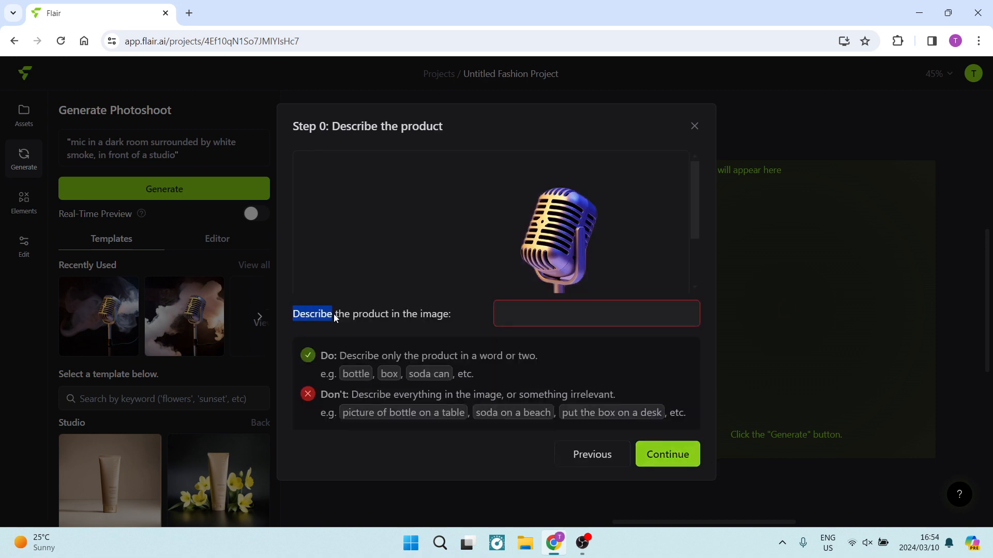
pyautogui.moveTo(334, 315); pyautogui.dragTo(453, 318)
pyautogui.click(587, 317)
pyautogui.write('a silver microphone on a stand with a pur')
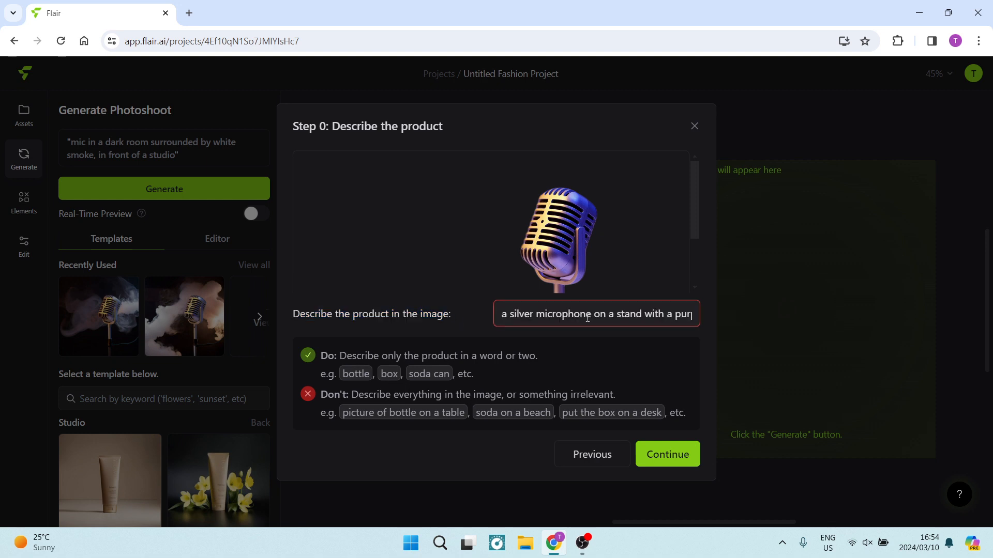
pyautogui.write('ple backgroundmic')
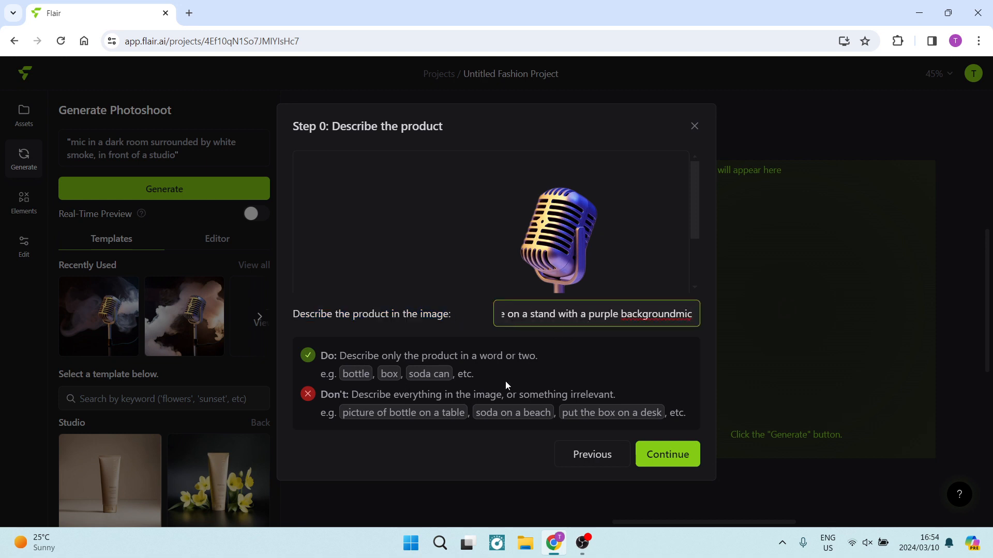
pyautogui.tripleClick(558, 318)
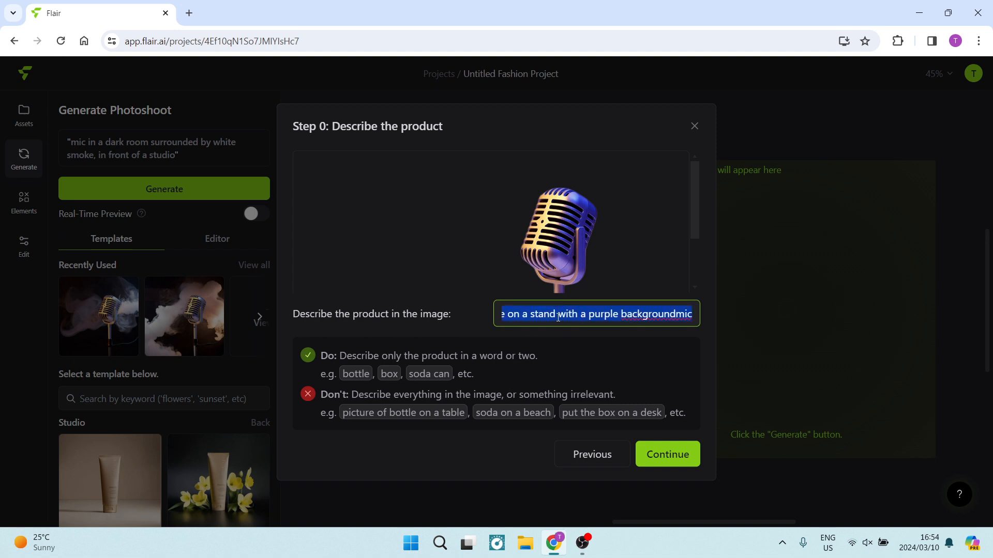
pyautogui.write('m')
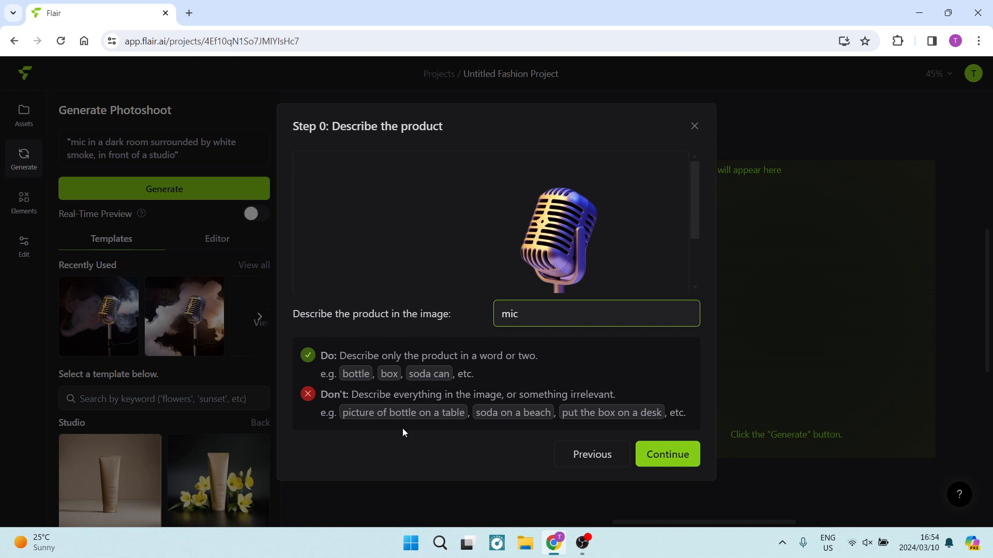
pyautogui.click(663, 461)
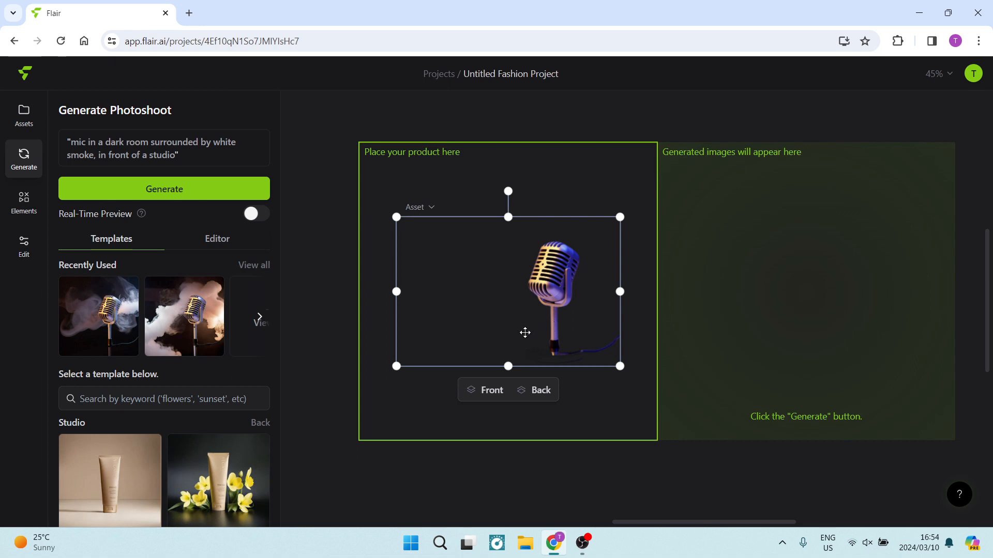
# Enlarge the microphone asset and move it so the mic fills the middle of the product frame
pyautogui.moveTo(396, 217); pyautogui.dragTo(236, 115)
pyautogui.moveTo(439, 264); pyautogui.dragTo(434, 311)
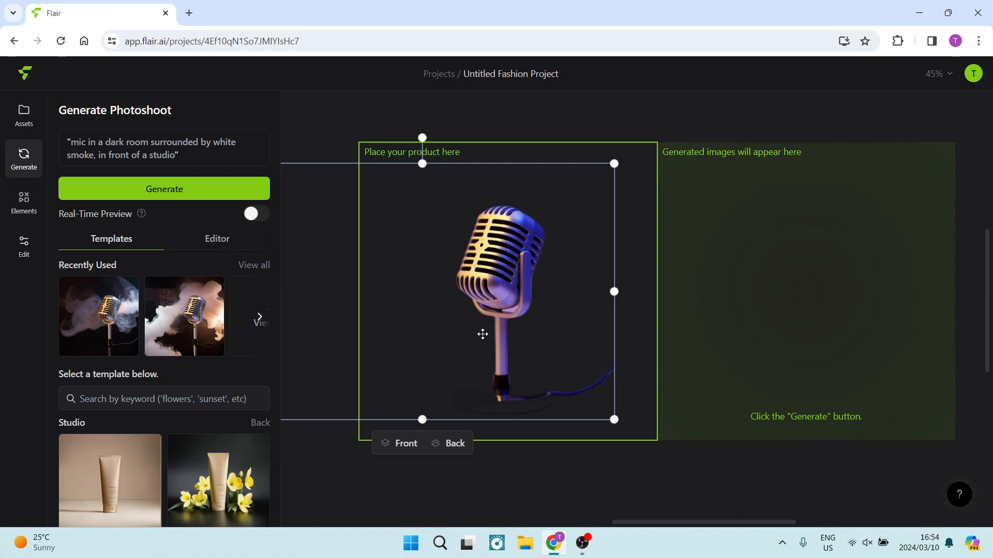
pyautogui.click(530, 458)
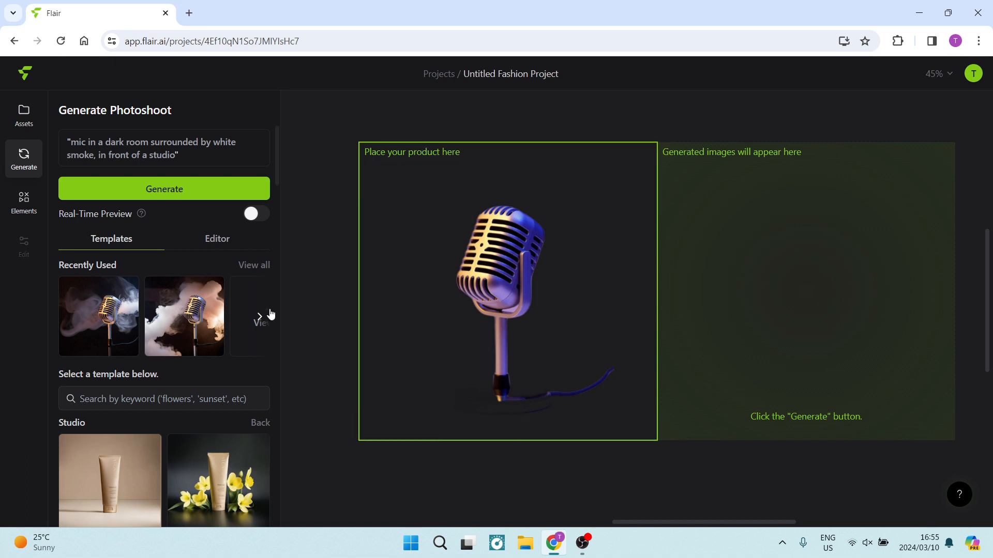
# Review the prompt settings in the photoshoot editor and turn on the real-time preview
pyautogui.click(199, 238)
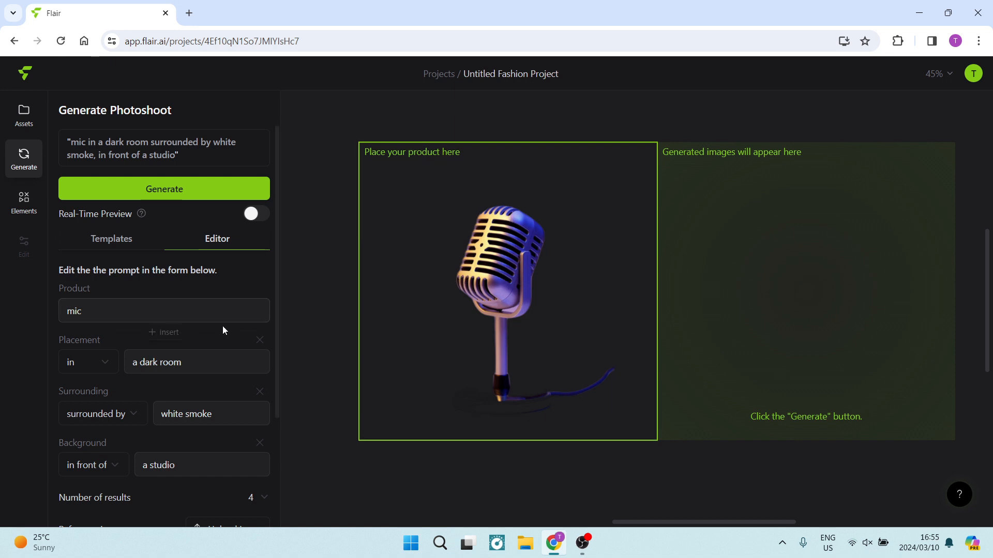
pyautogui.scroll(-3, 186, 381)
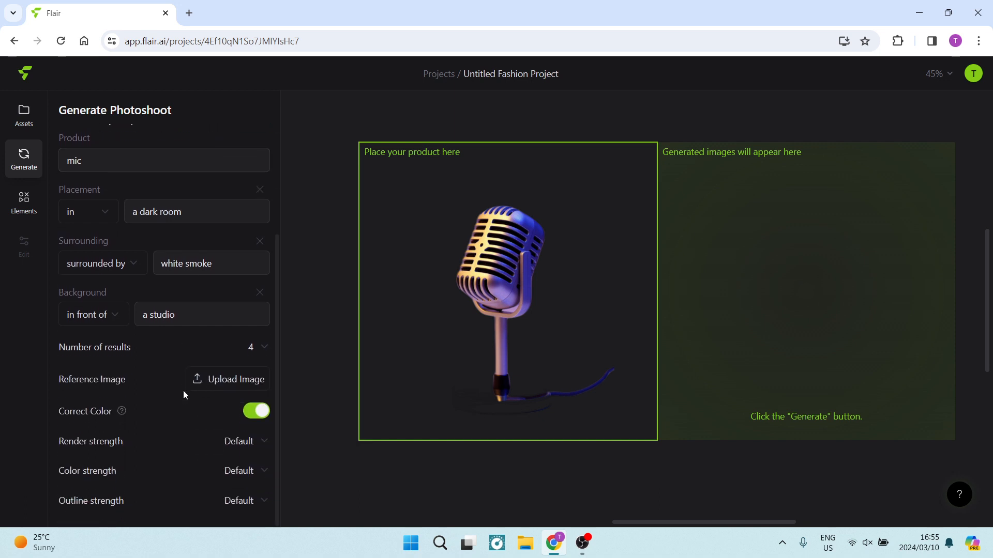
pyautogui.scroll(3, 183, 390)
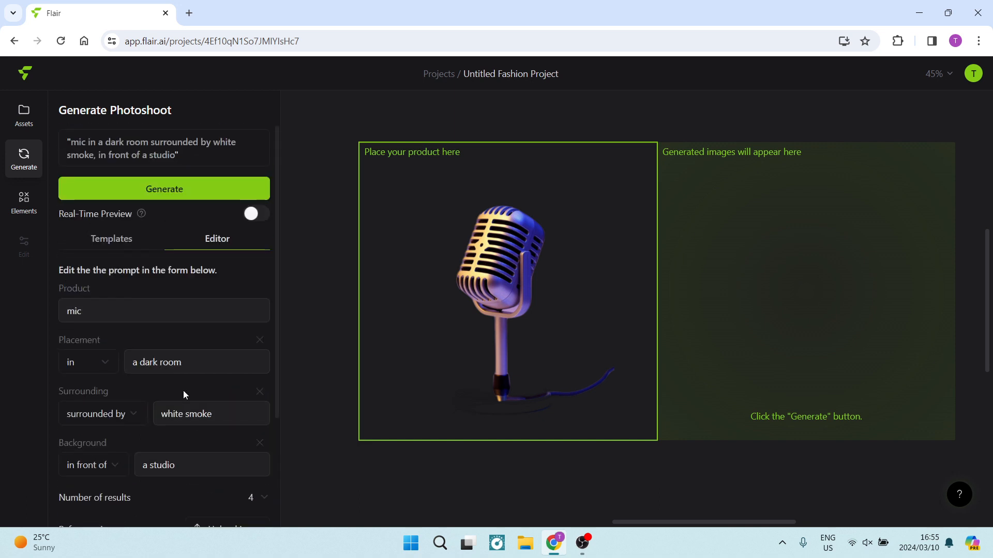
pyautogui.click(252, 214)
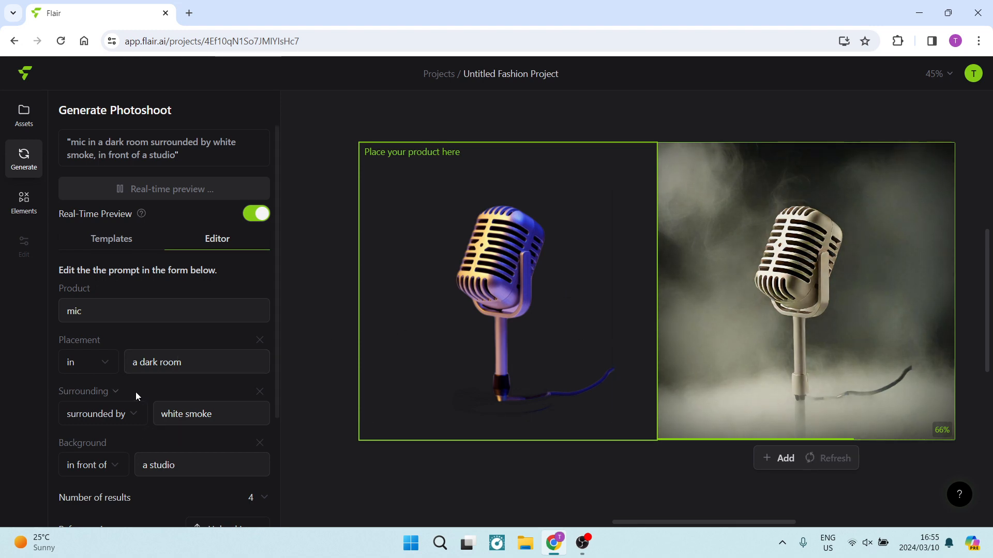
pyautogui.scroll(-3, 136, 392)
# Turn off the real-time preview and generate the photoshoot images from the mic prompt
pyautogui.scroll(3, 177, 411)
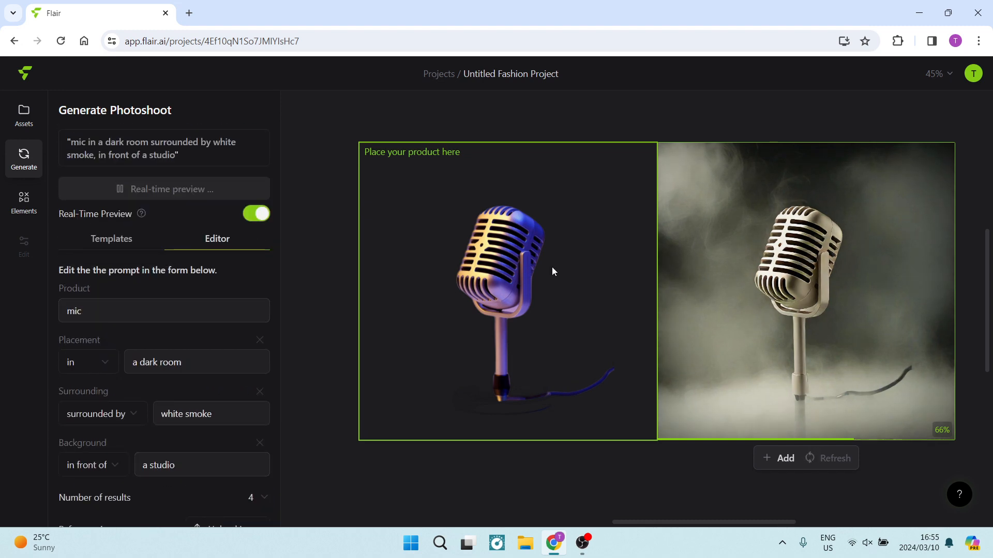
pyautogui.click(261, 216)
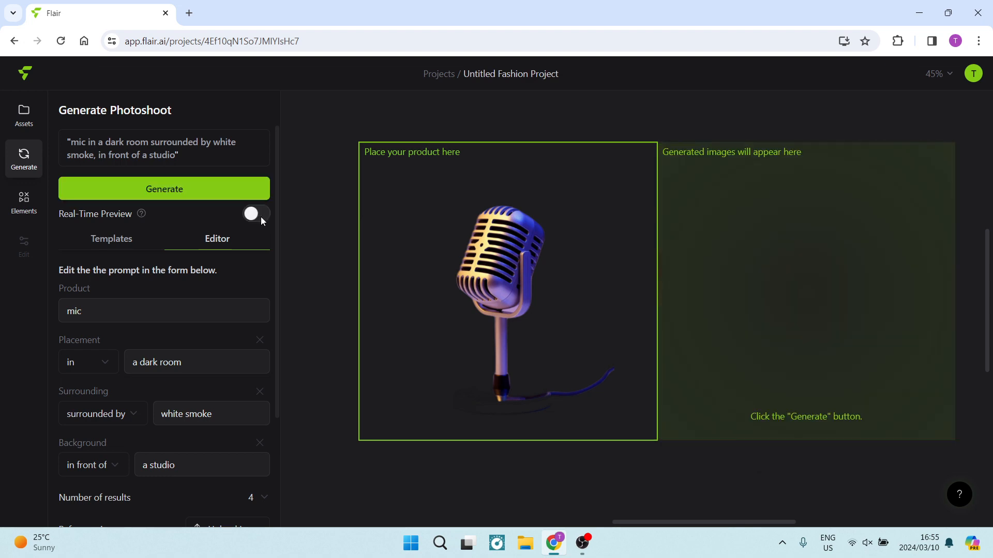
pyautogui.click(186, 193)
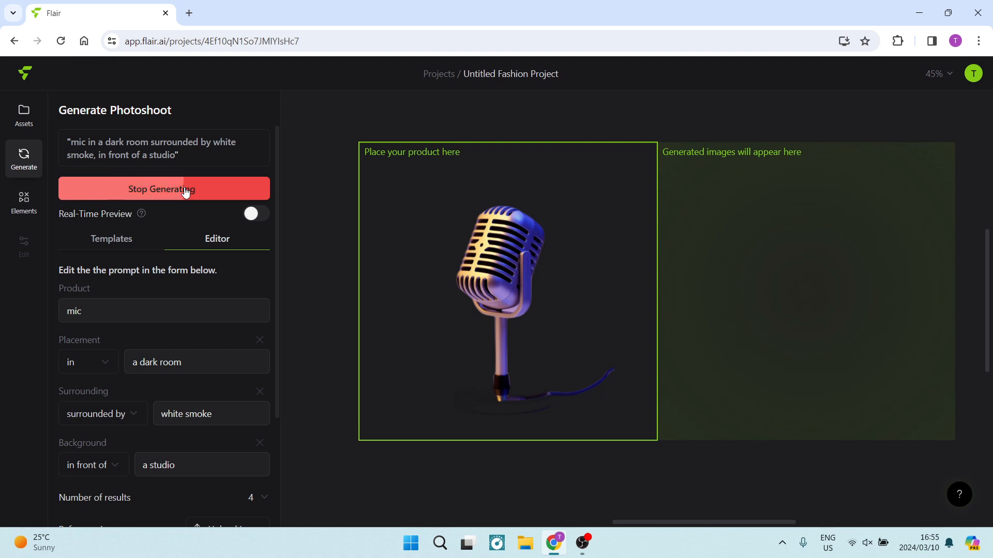
# Browse the elements library through its categories, from fruit and flowers to sports and miscellaneous items
pyautogui.rightClick(10, 207)
pyautogui.click(15, 205)
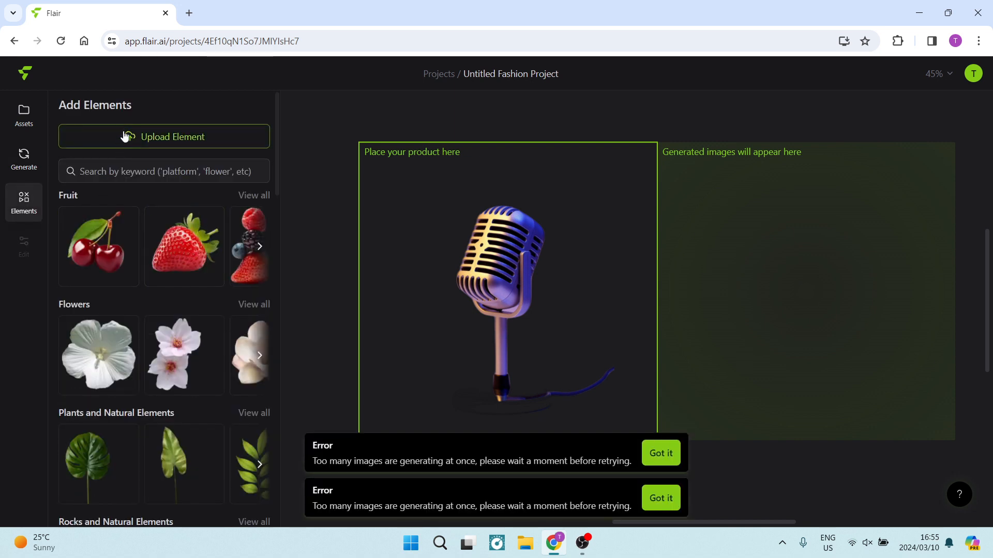
pyautogui.scroll(-1, 178, 321)
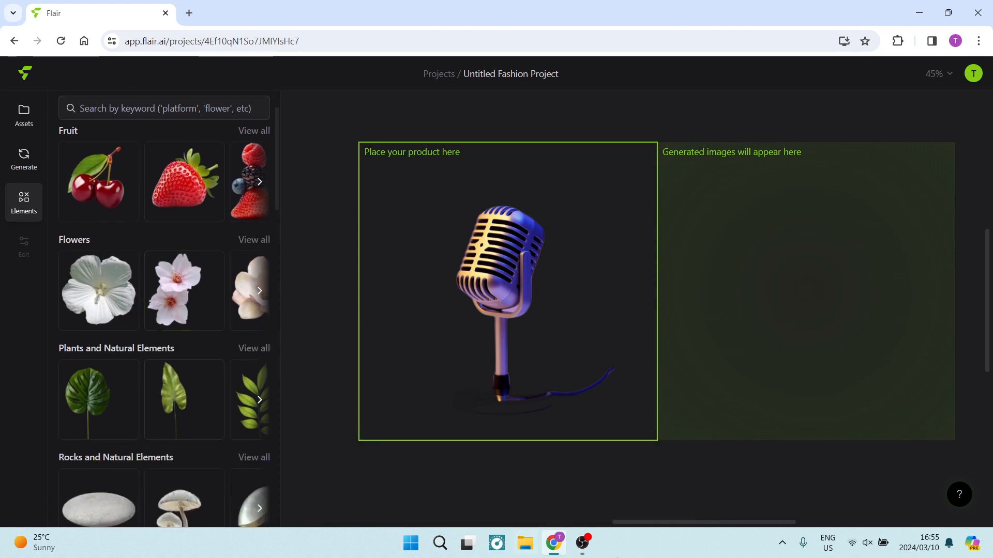
pyautogui.scroll(-4, 147, 298)
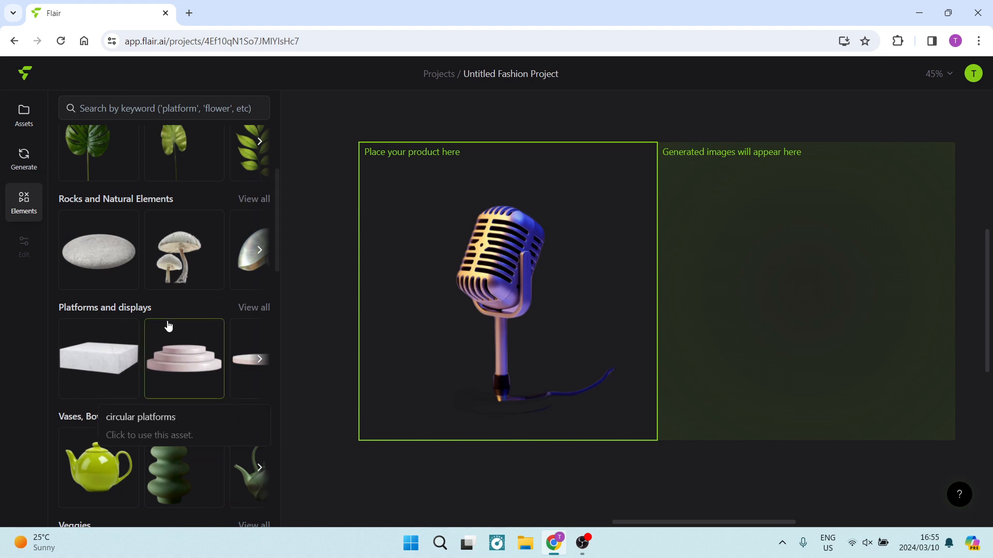
pyautogui.scroll(-3, 132, 347)
pyautogui.scroll(-9, 131, 347)
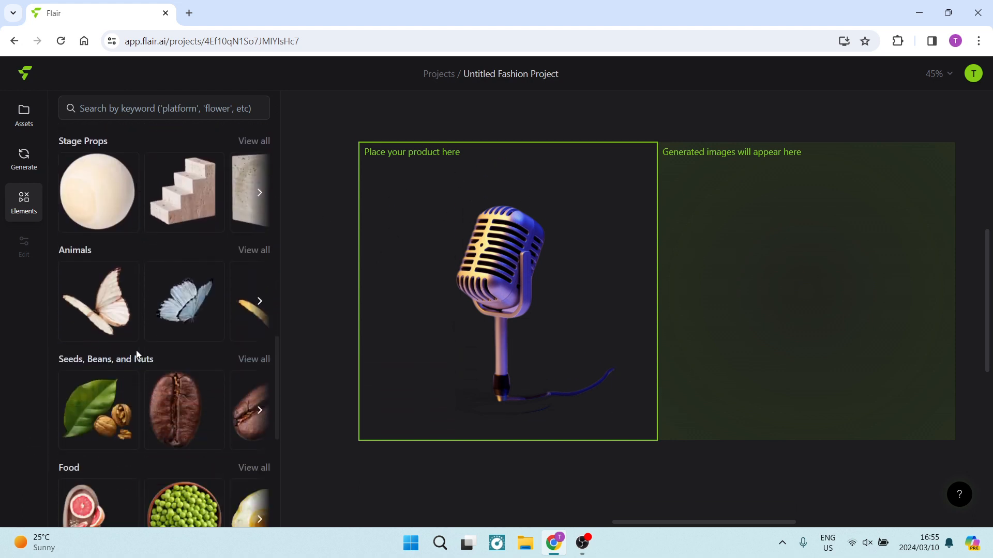
pyautogui.scroll(-5, 136, 349)
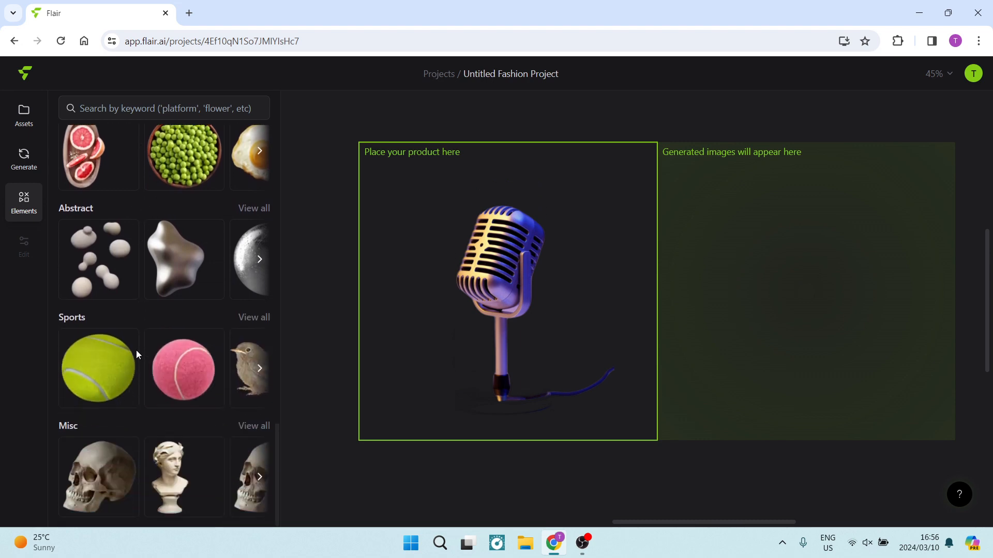
pyautogui.scroll(14, 162, 353)
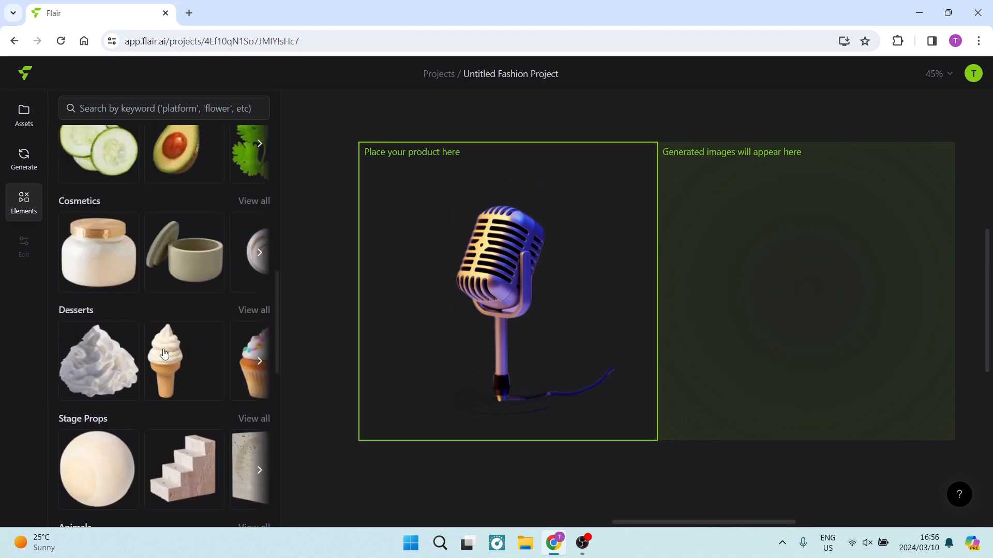
pyautogui.scroll(8, 164, 354)
pyautogui.scroll(-8, 163, 353)
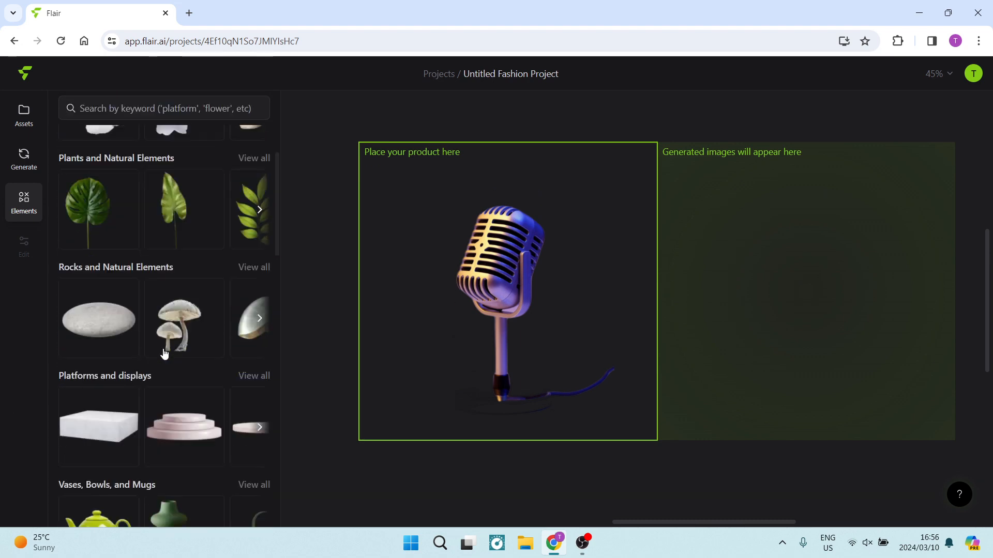
pyautogui.scroll(8, 164, 354)
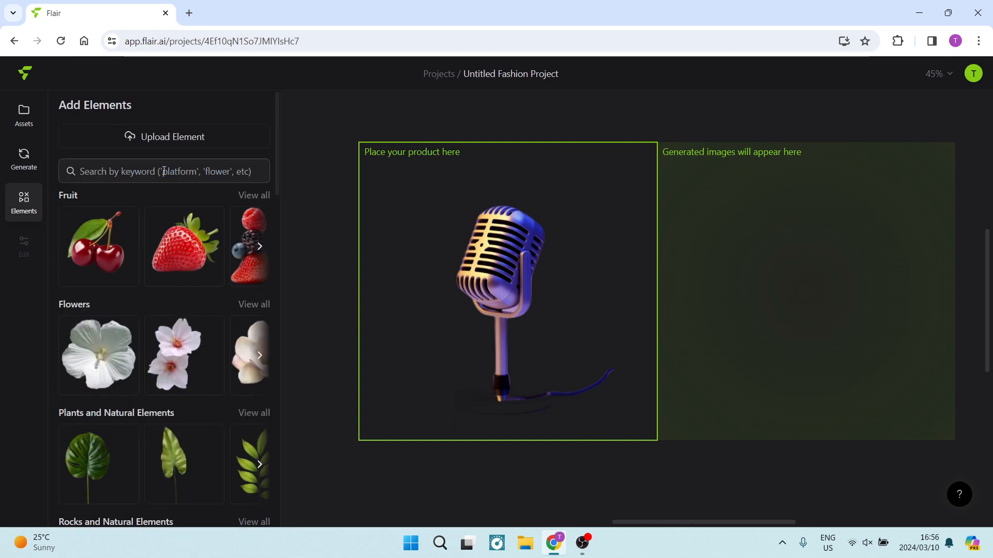
# Search the elements library for "studio" and clear the search again
pyautogui.click(163, 171)
pyautogui.write('st')
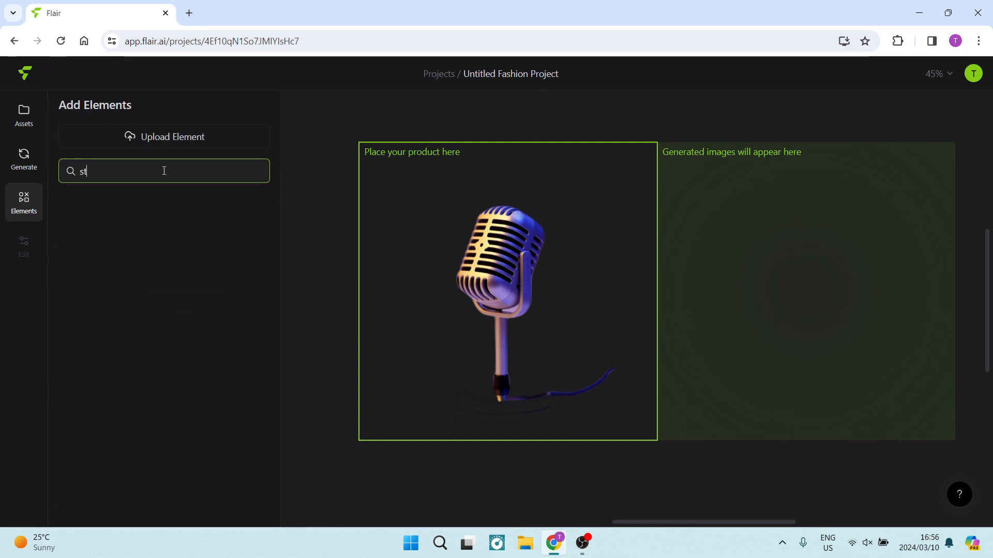
pyautogui.write('udio')
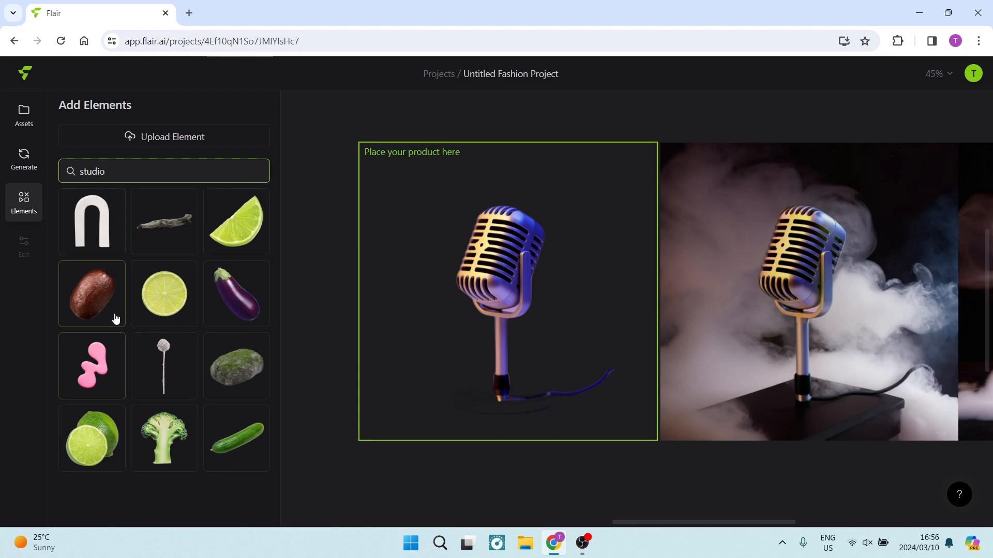
pyautogui.press('BackSpace')
pyautogui.press('BackSpace')
pyautogui.press('BackSpace')
pyautogui.press('BackSpace')
pyautogui.press('BackSpace')
pyautogui.press('BackSpace')
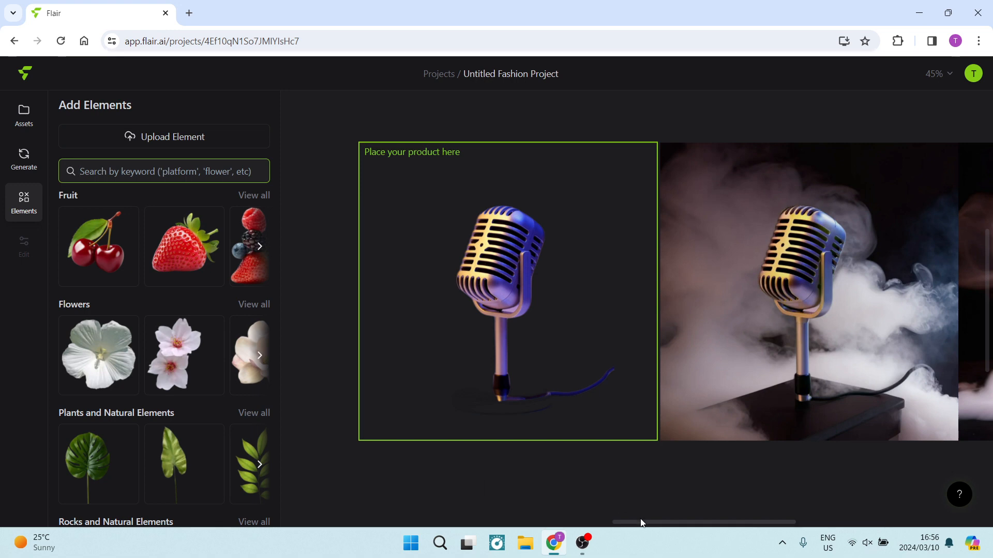
# Bring both generated mic images into view and check the correction options for the first one
pyautogui.moveTo(641, 524); pyautogui.dragTo(829, 499)
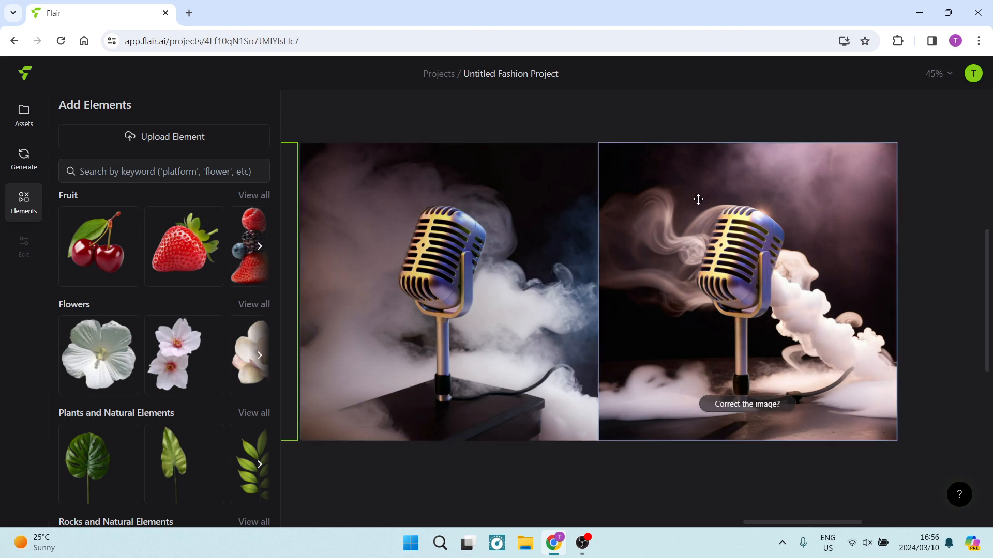
pyautogui.click(440, 405)
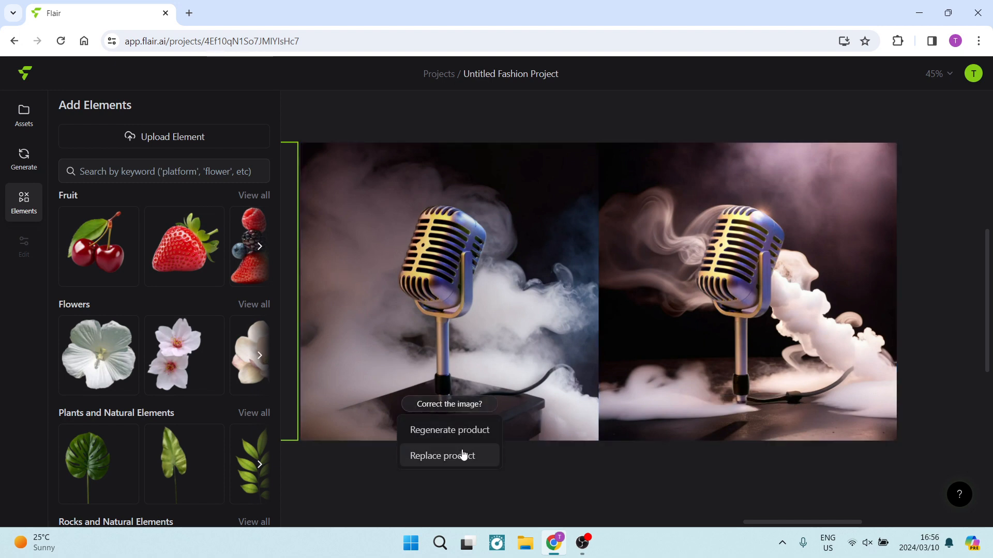
pyautogui.click(391, 487)
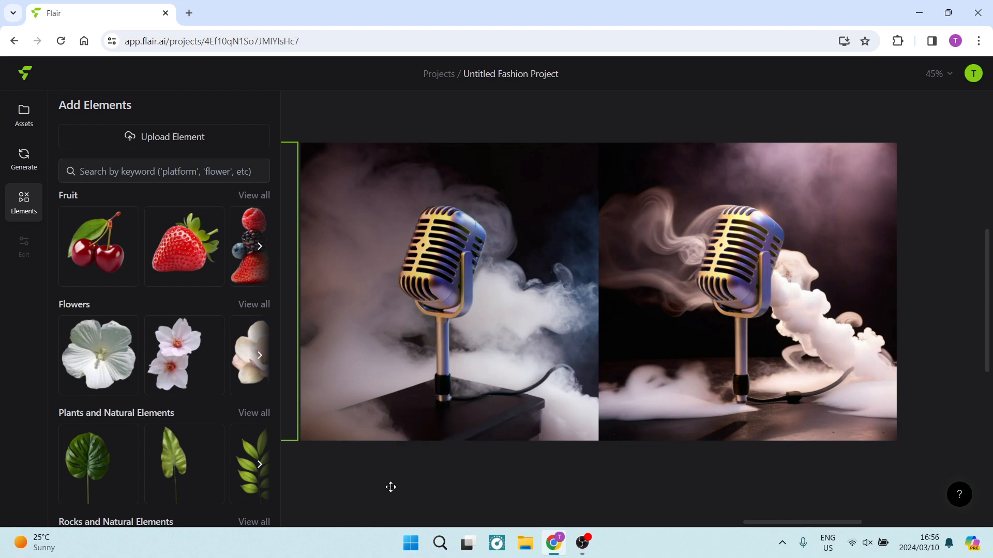
# Select the first generated mic image and review its edit settings, from arrangement and color to tools and download options
pyautogui.click(366, 276)
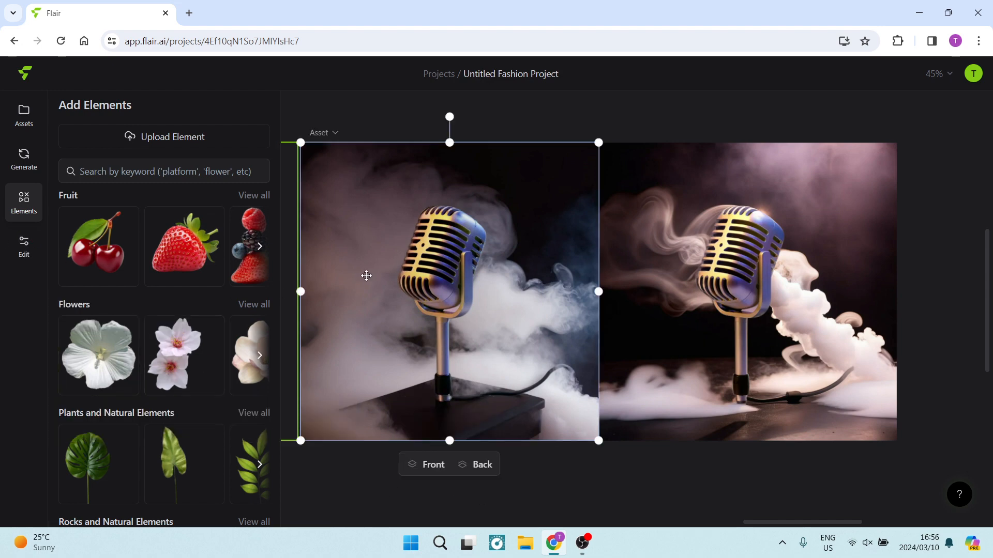
pyautogui.click(26, 248)
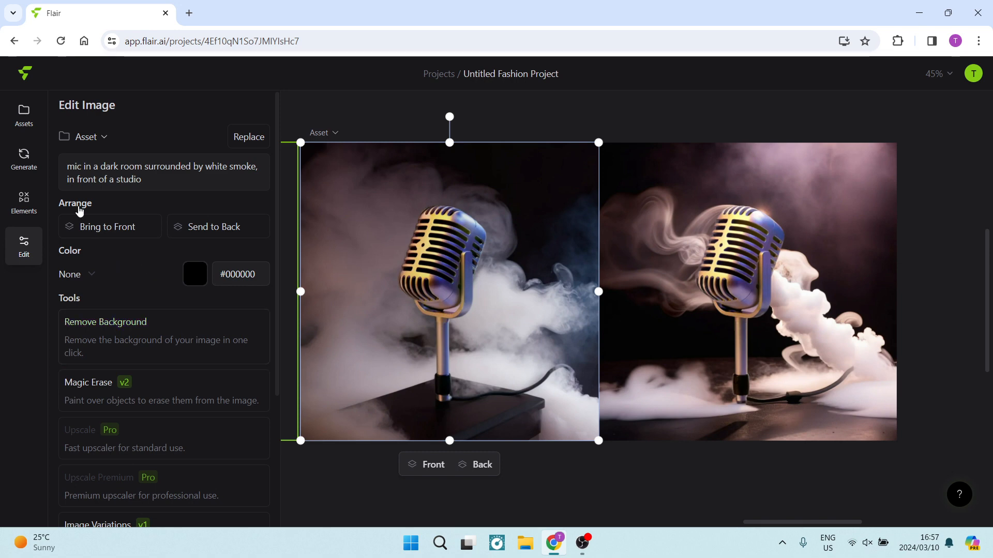
pyautogui.scroll(-1, 170, 308)
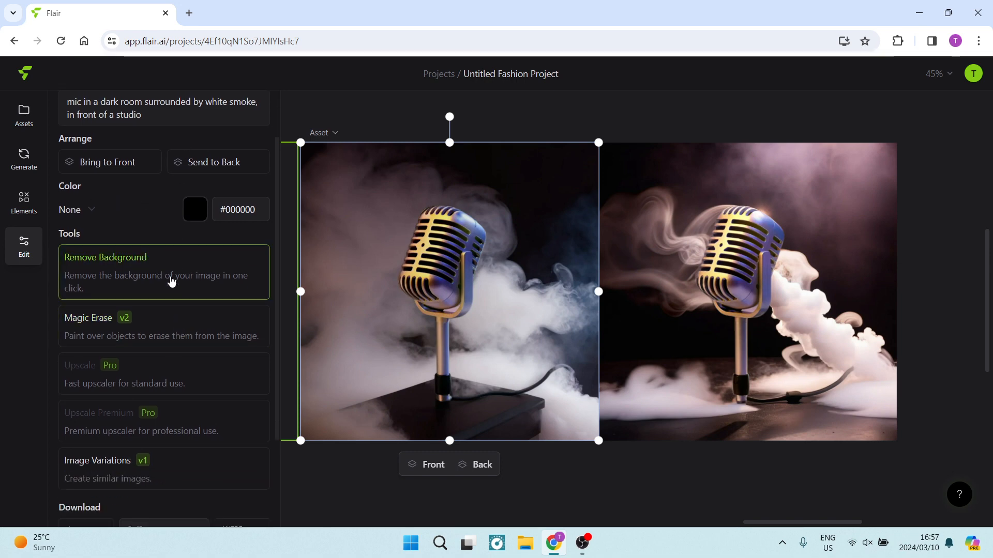
pyautogui.scroll(-1, 171, 281)
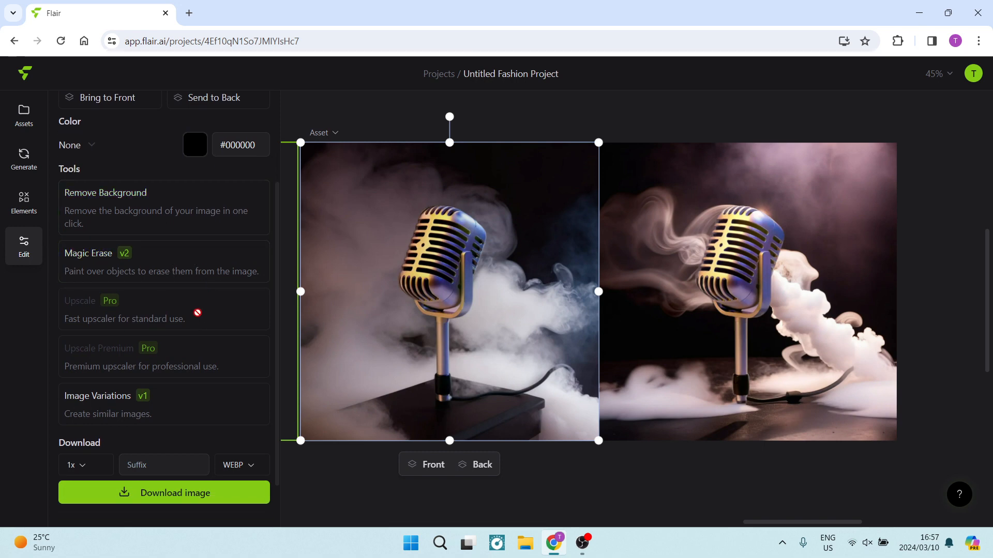
pyautogui.scroll(-1, 186, 362)
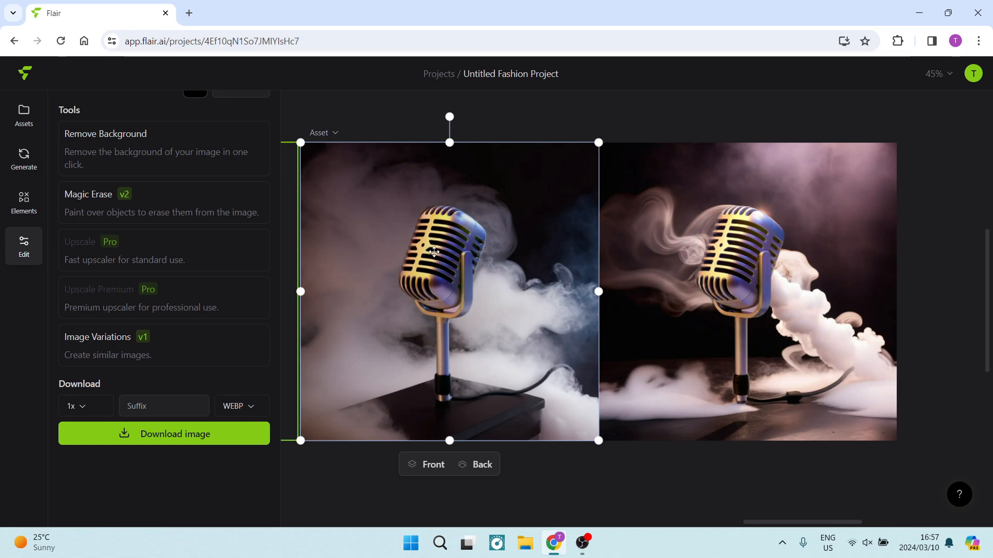
# Compare the two generated mic images by selecting them alternately and review the available editing tools, ending on the first image
pyautogui.click(676, 305)
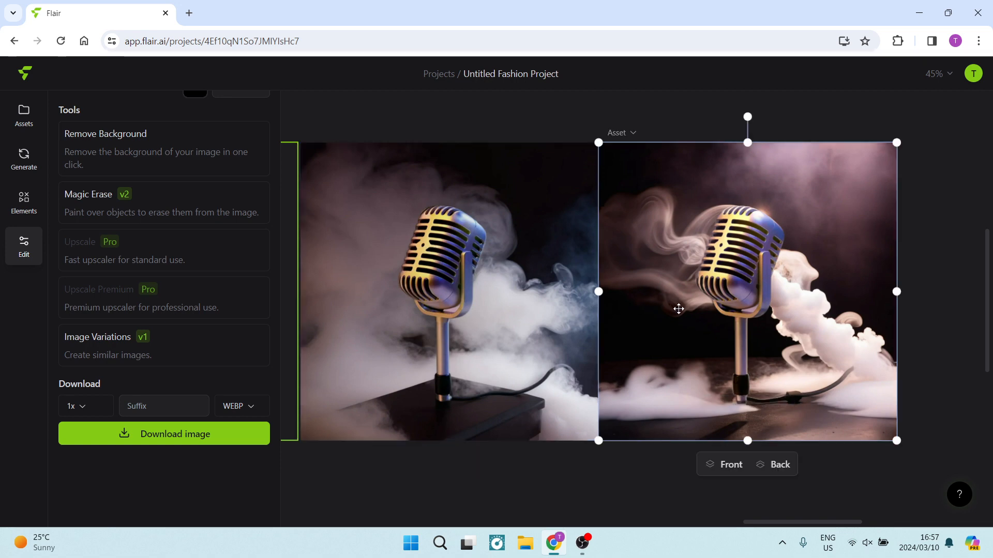
pyautogui.click(529, 309)
pyautogui.click(678, 230)
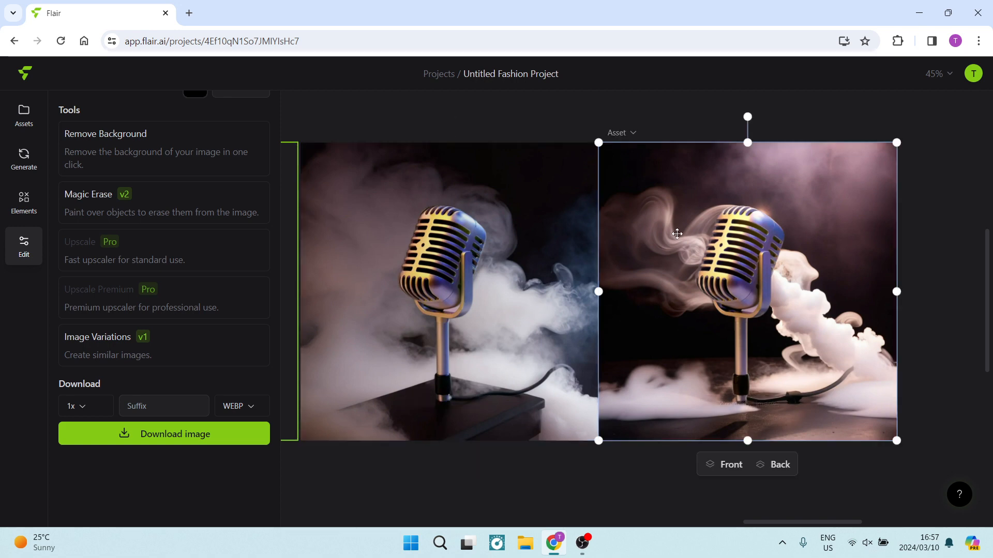
pyautogui.click(514, 260)
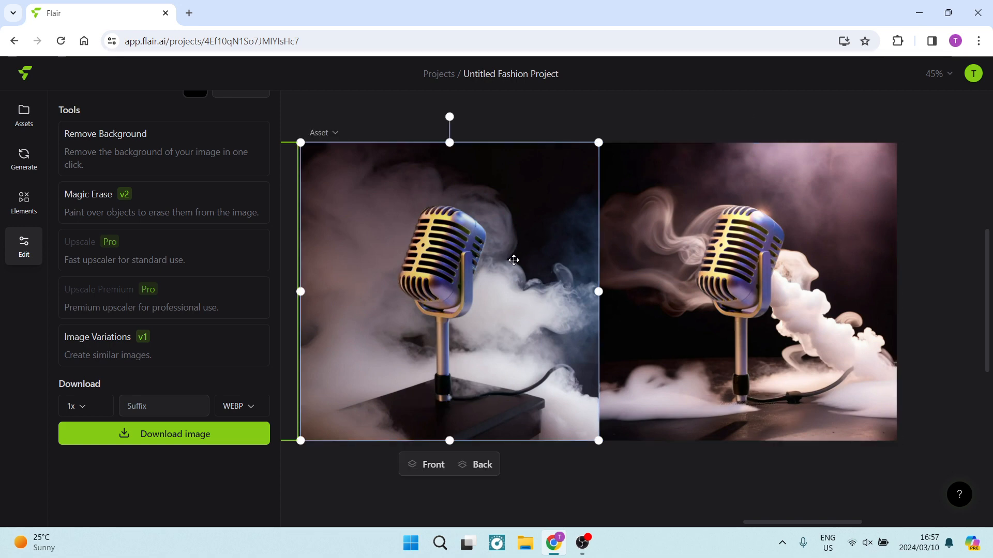
pyautogui.click(686, 328)
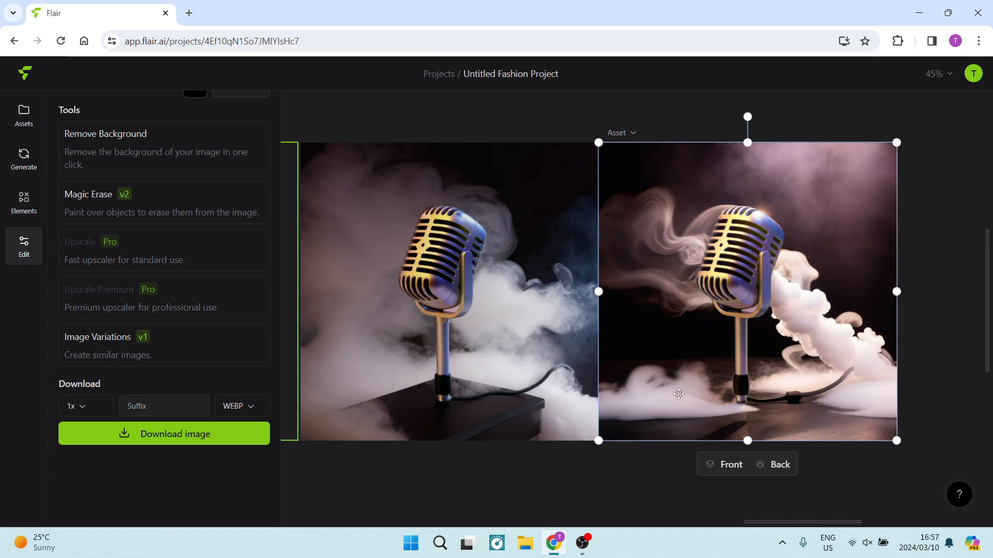
pyautogui.scroll(1, 197, 268)
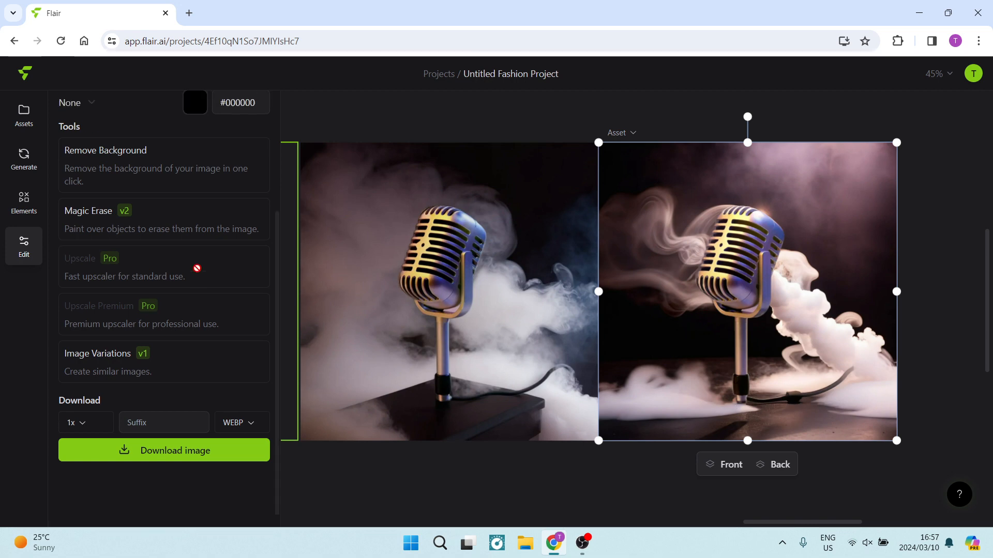
pyautogui.scroll(2, 197, 267)
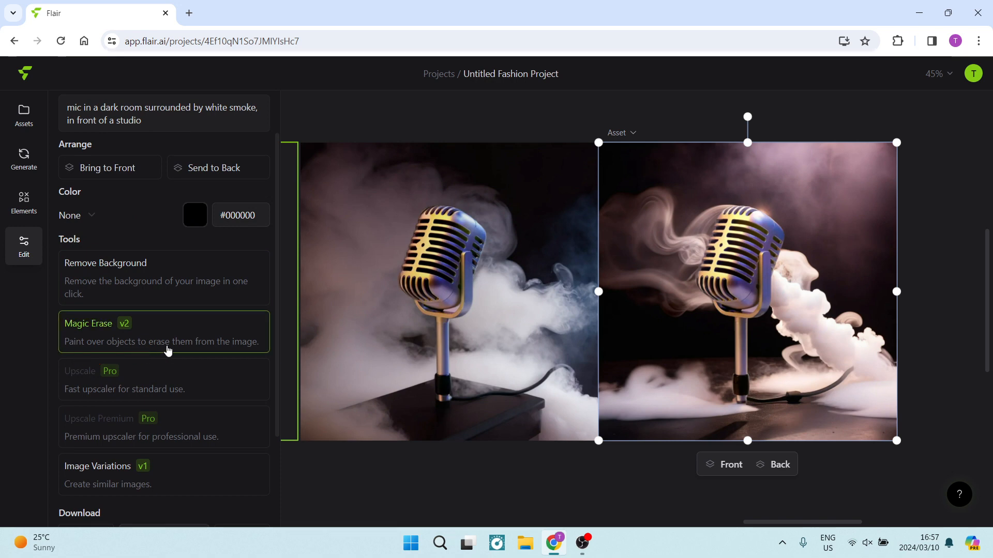
pyautogui.moveTo(499, 384)
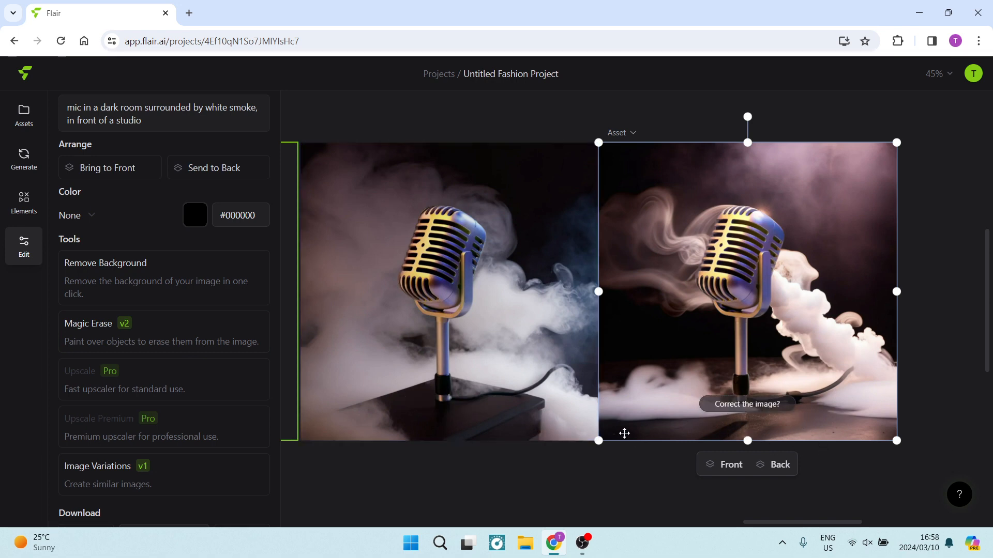
pyautogui.click(495, 391)
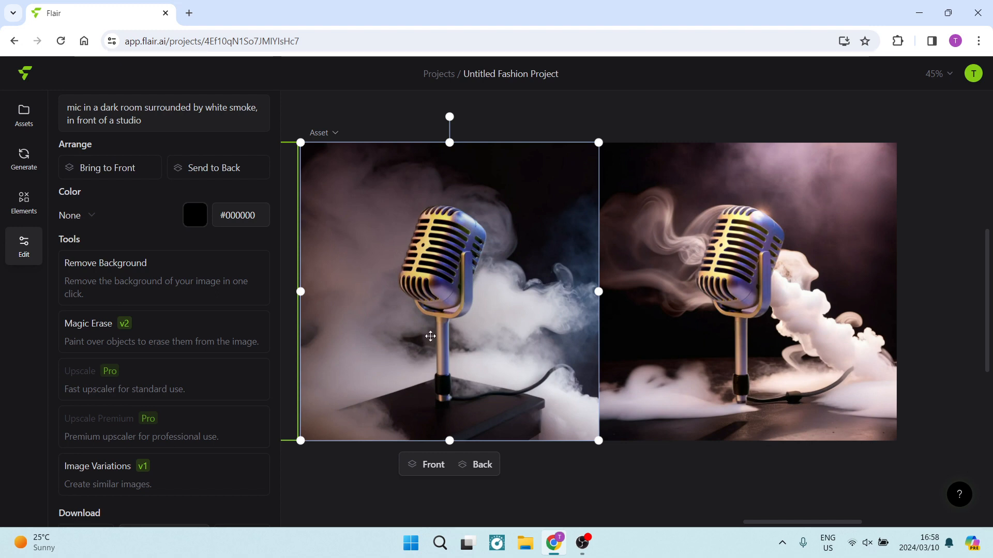